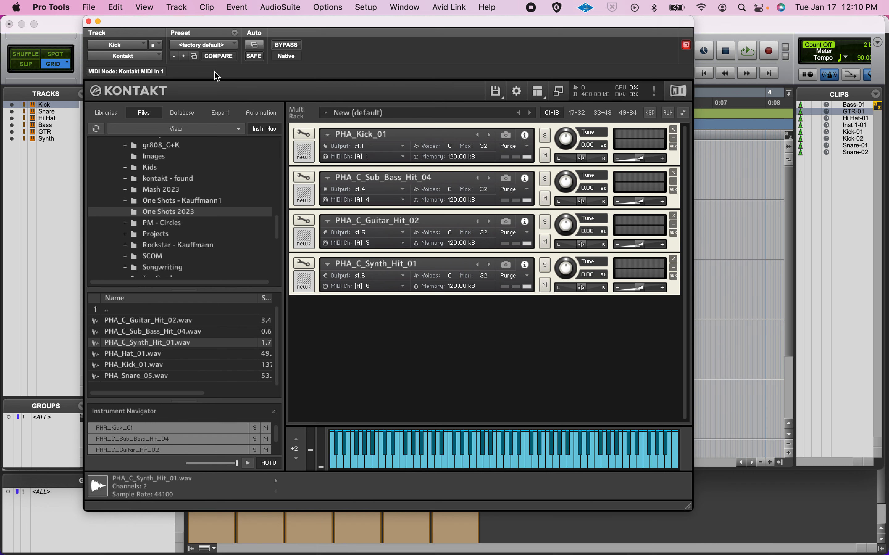
# Step: Close the Kontakt window and select the Snare and Hi Hat tracks
pyautogui.click(89, 22)
pyautogui.click(150, 208)
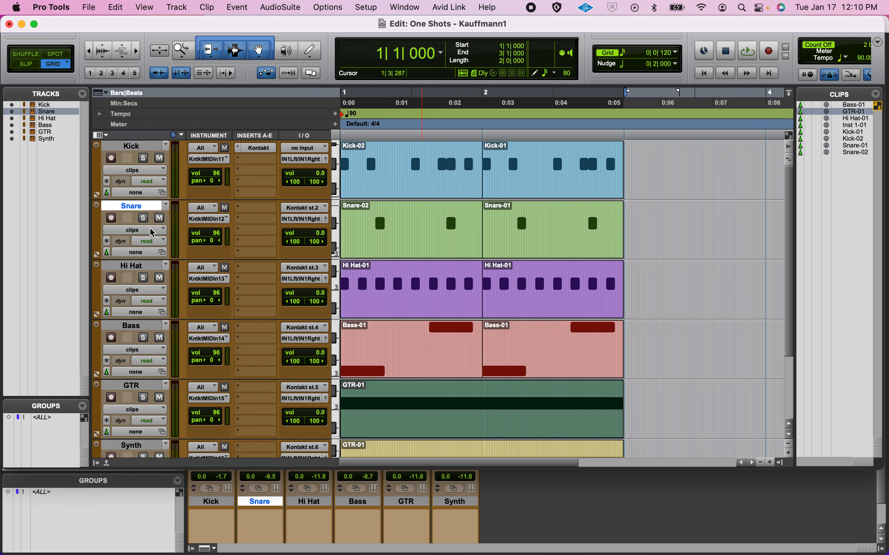
pyautogui.keyDown('shift'); pyautogui.click(151, 265); pyautogui.keyUp('shift')
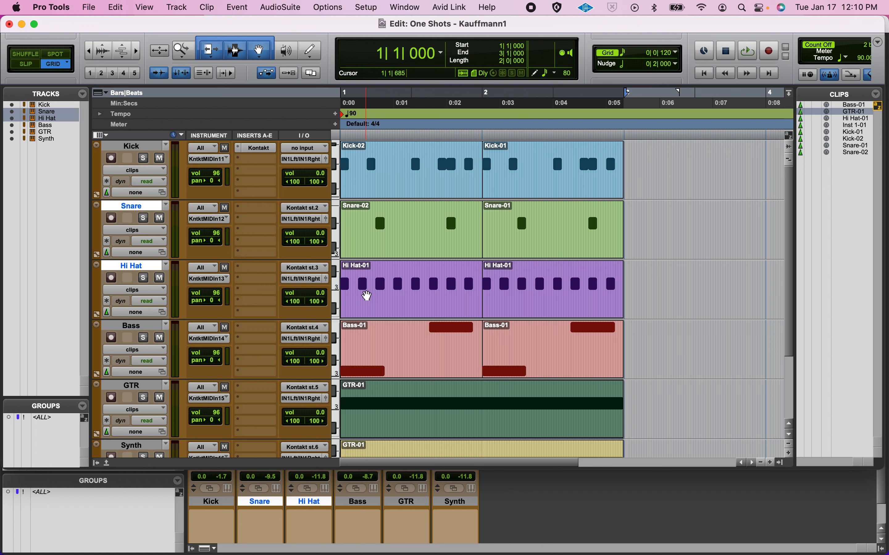
# Step: Cut both clips from the Snare track and merge their notes into the two Kick clips with Paste Special Merge
pyautogui.click(413, 239)
pyautogui.keyDown('shift'); pyautogui.click(535, 237); pyautogui.keyUp('shift')
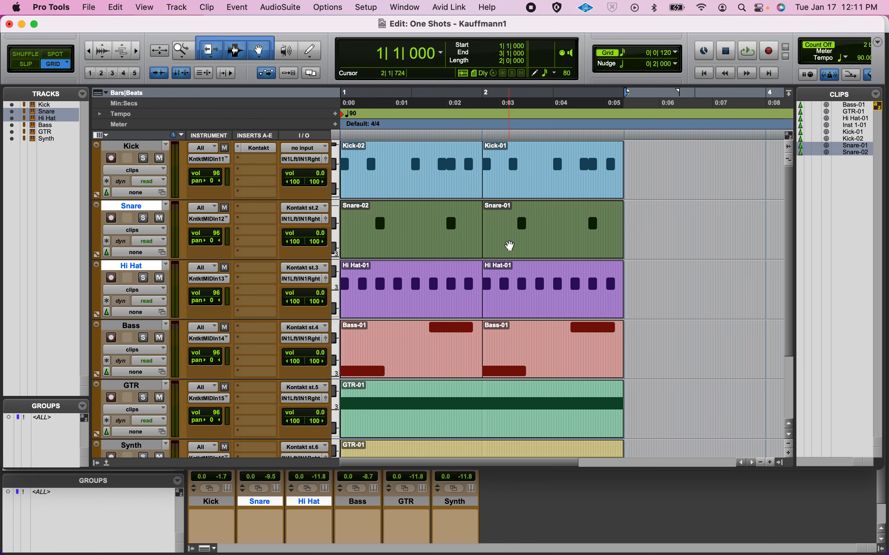
pyautogui.press('Delete')
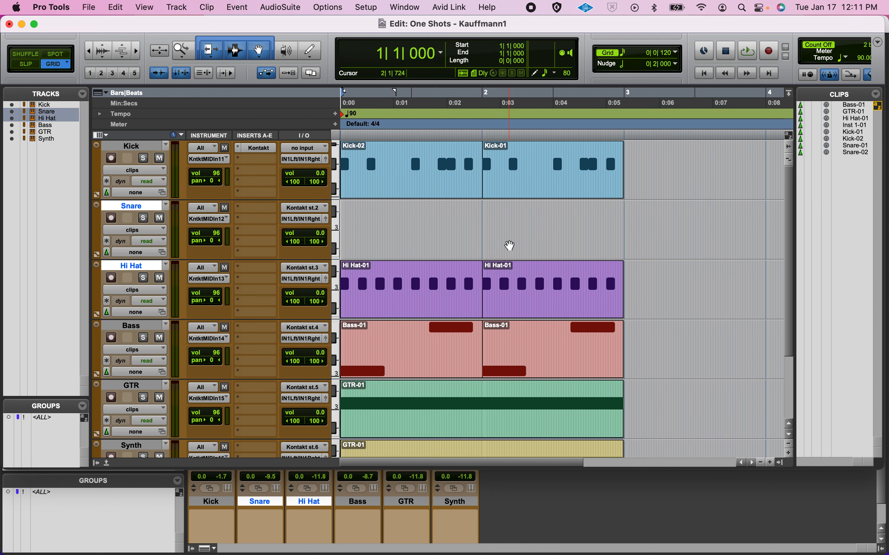
pyautogui.click(436, 192)
pyautogui.keyDown('shift'); pyautogui.click(516, 194); pyautogui.keyUp('shift')
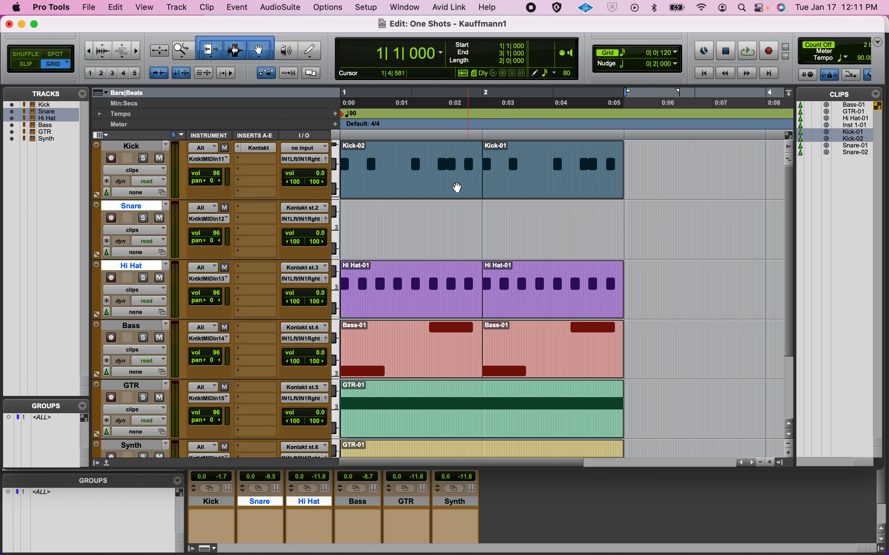
pyautogui.click(114, 7)
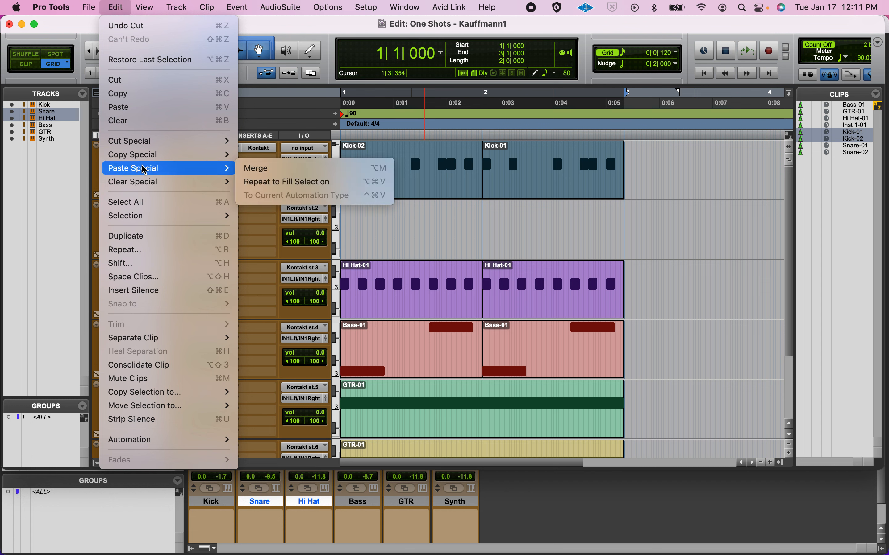
pyautogui.click(253, 171)
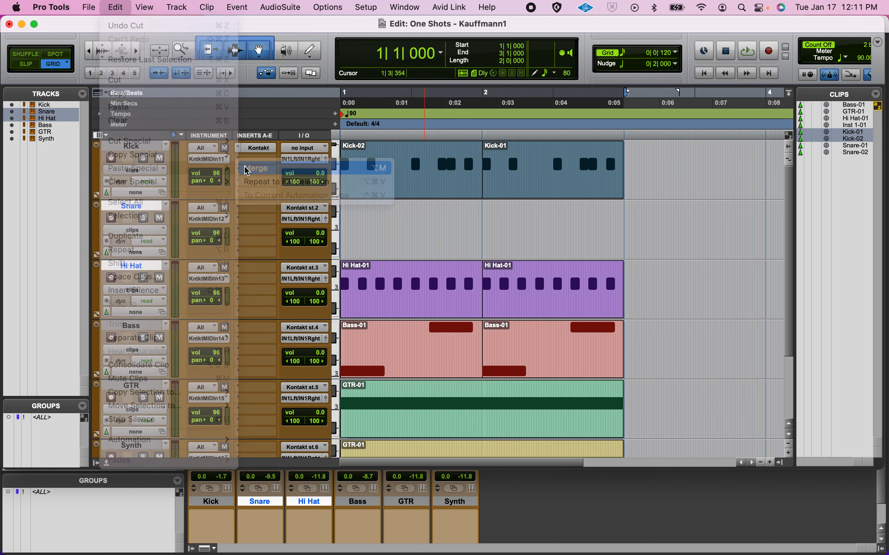
# Step: Cut both Hi Hat clips and merge their notes into the two Kick clips with Paste Special Merge
pyautogui.click(407, 311)
pyautogui.keyDown('shift'); pyautogui.click(516, 309); pyautogui.keyUp('shift')
pyautogui.press('Delete')
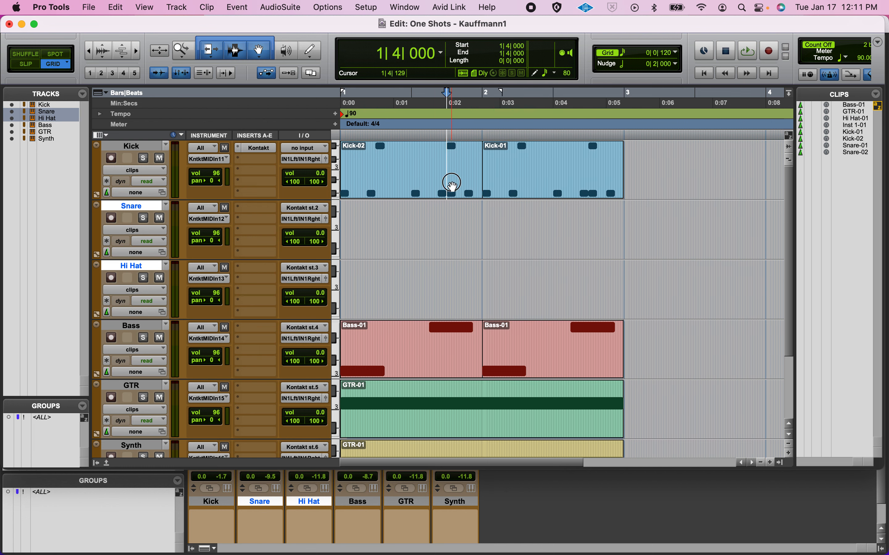
pyautogui.click(451, 183)
pyautogui.keyDown('shift'); pyautogui.click(539, 187); pyautogui.keyUp('shift')
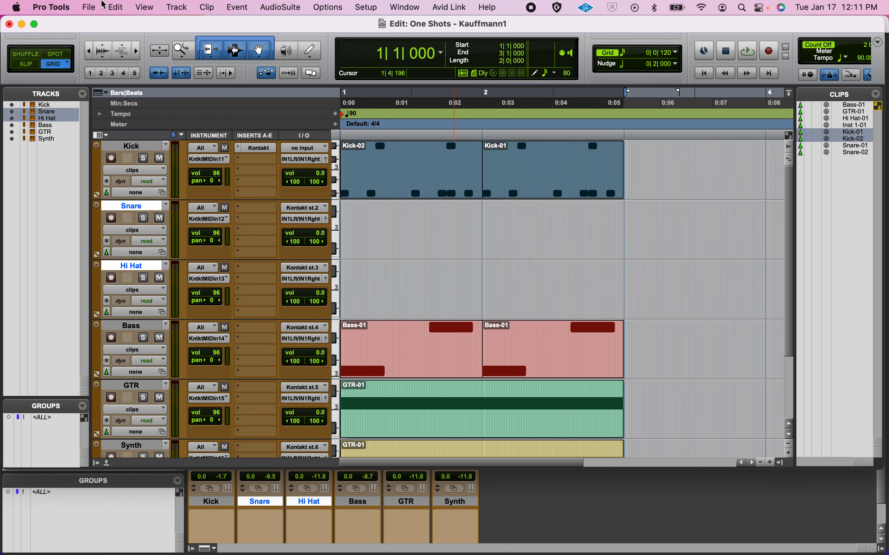
pyautogui.click(92, 7)
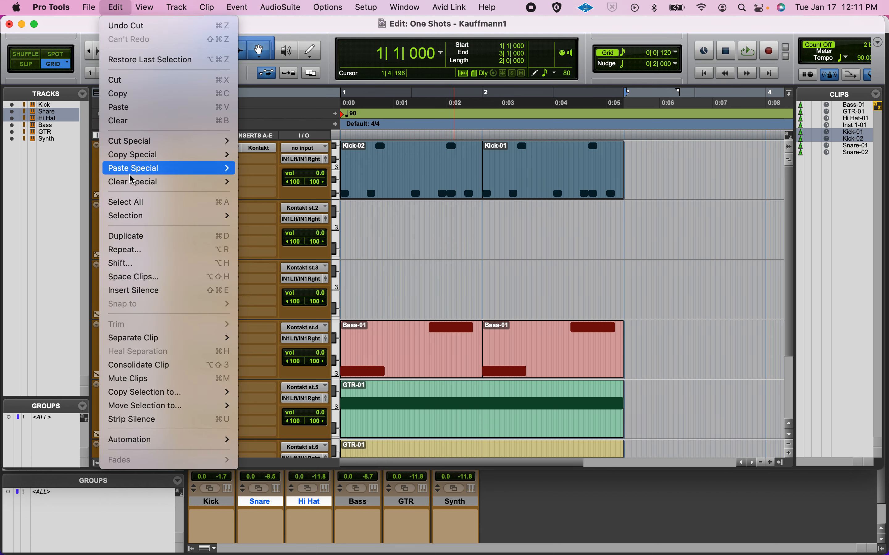
pyautogui.moveTo(152, 169)
pyautogui.click(250, 170)
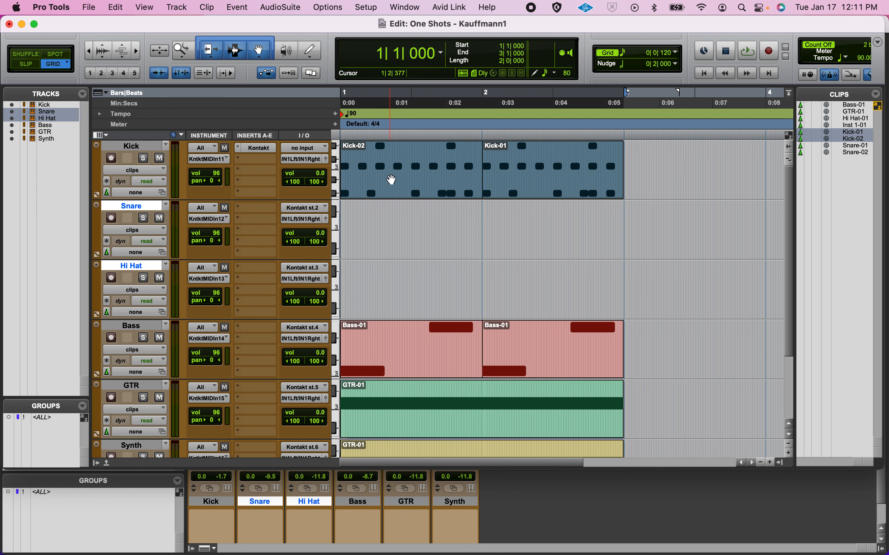
# Step: Solo the Kick track and play back the merged drum pattern
pyautogui.press('space')
pyautogui.click(143, 158)
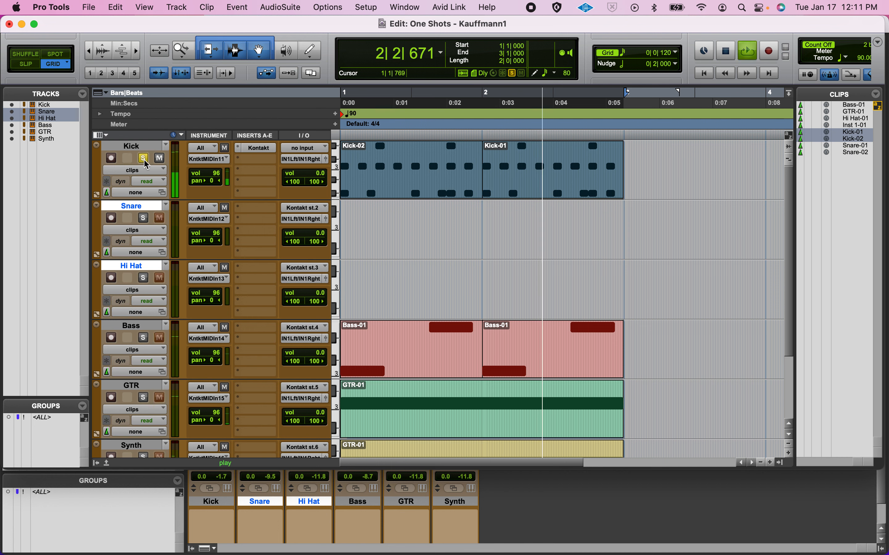
pyautogui.press('space')
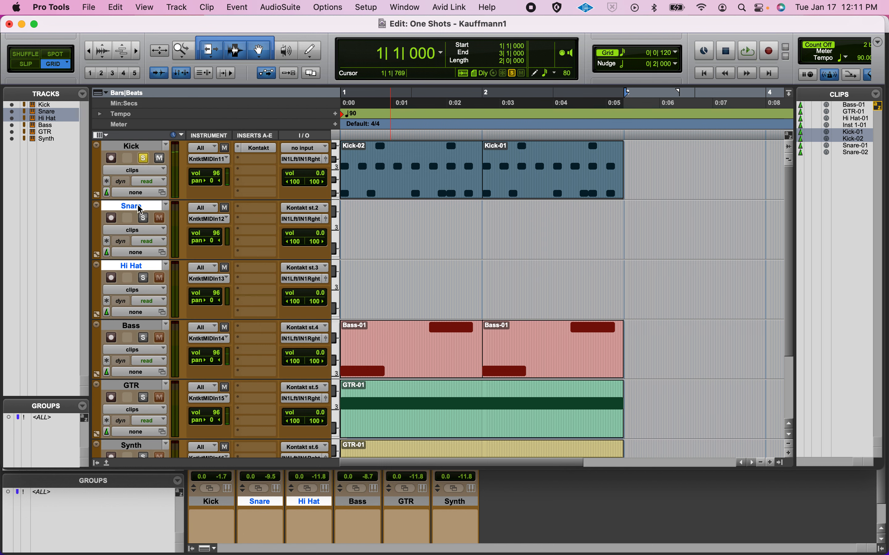
# Step: Delete the emptied Snare and Hi Hat tracks from the session
pyautogui.click(176, 8)
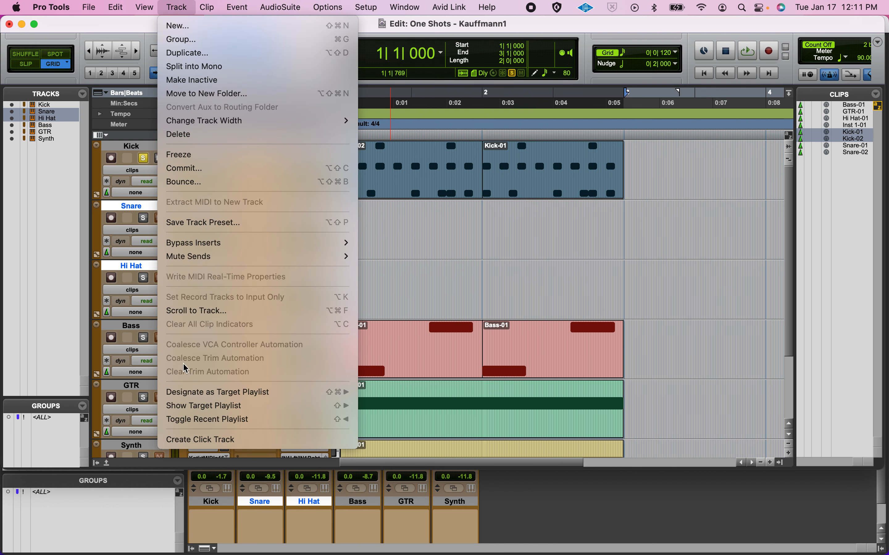
pyautogui.click(179, 135)
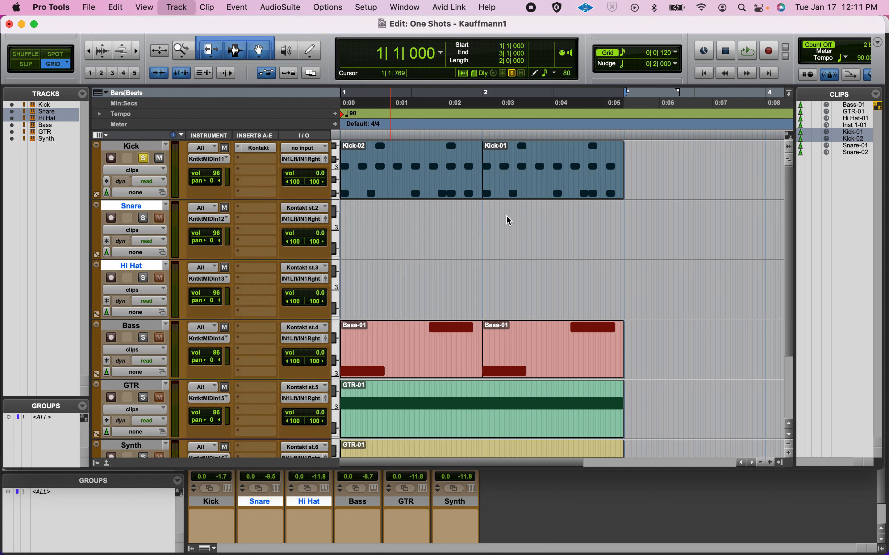
# Step: Open Kontakt from the Kick track and show the Mapping Editor for the PHA_Kick_01 instrument
pyautogui.click(259, 148)
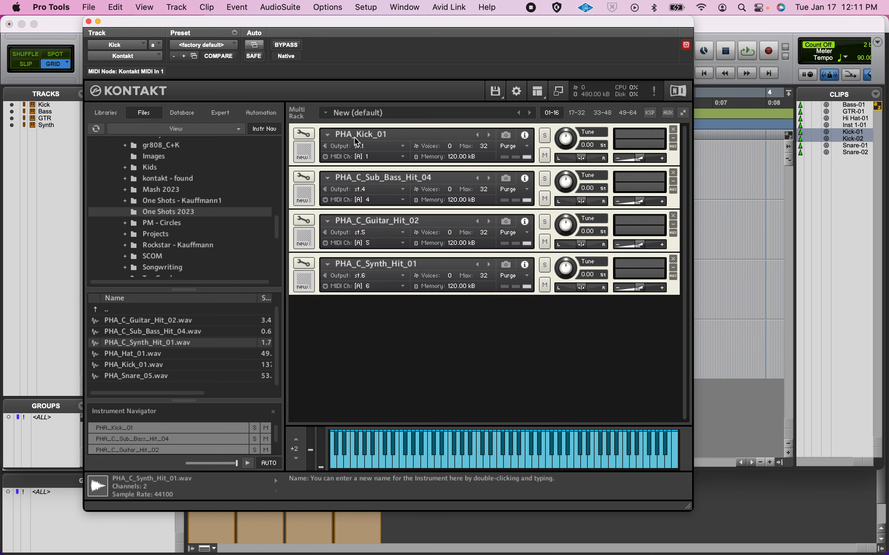
pyautogui.click(307, 131)
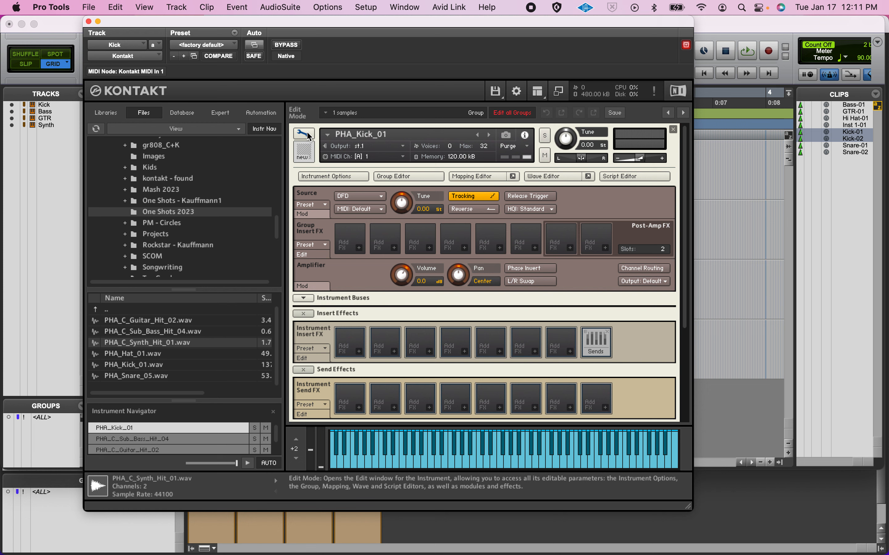
pyautogui.click(473, 177)
pyautogui.click(474, 180)
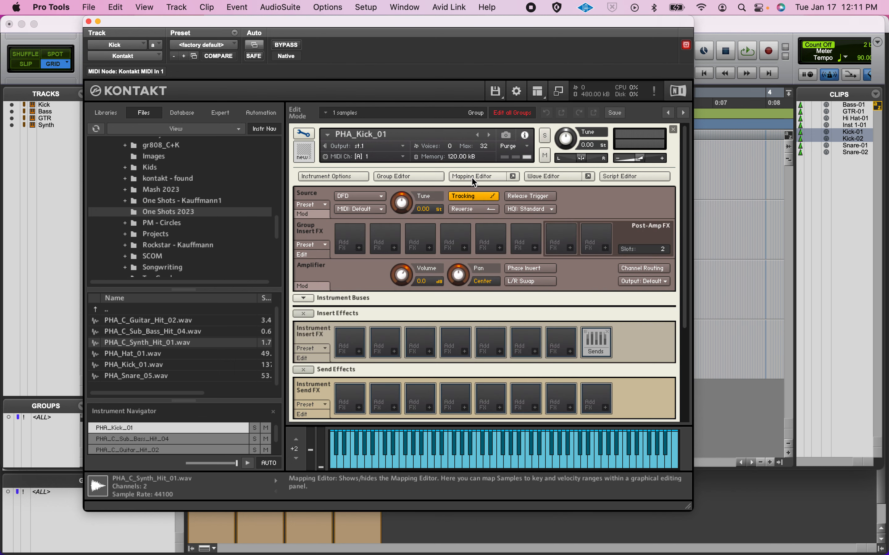
pyautogui.click(305, 134)
pyautogui.click(304, 134)
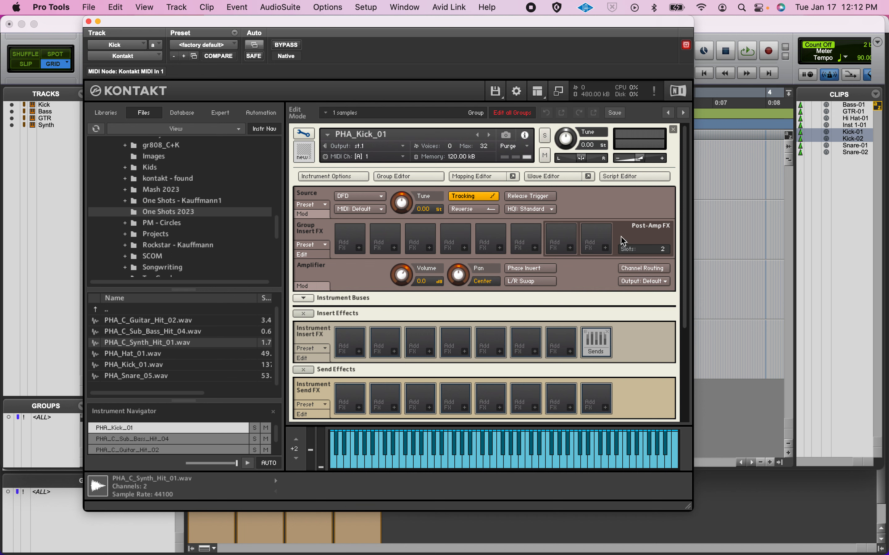
pyautogui.click(473, 173)
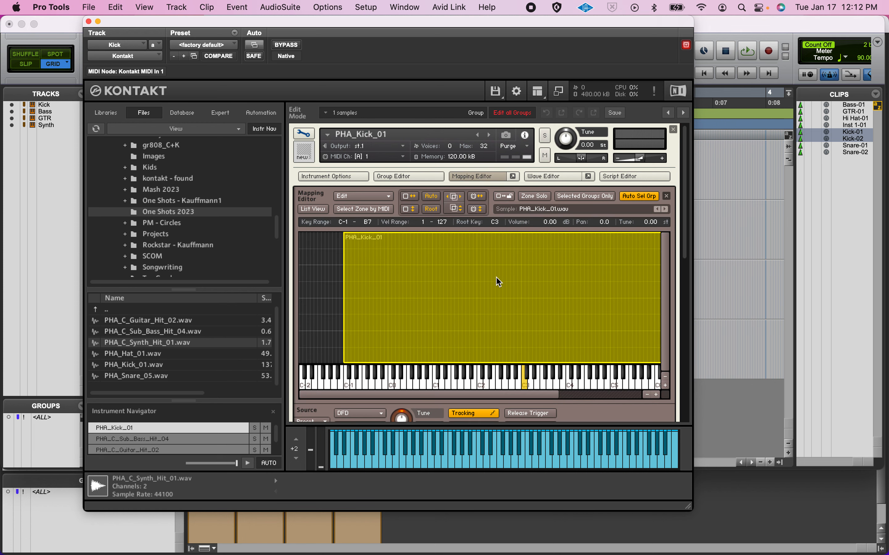
# Step: Audition the kick sample on low, middle and high keys of the mapping keyboard, including C3 and C1
pyautogui.click(526, 384)
pyautogui.click(526, 384)
pyautogui.click(434, 389)
pyautogui.click(434, 389)
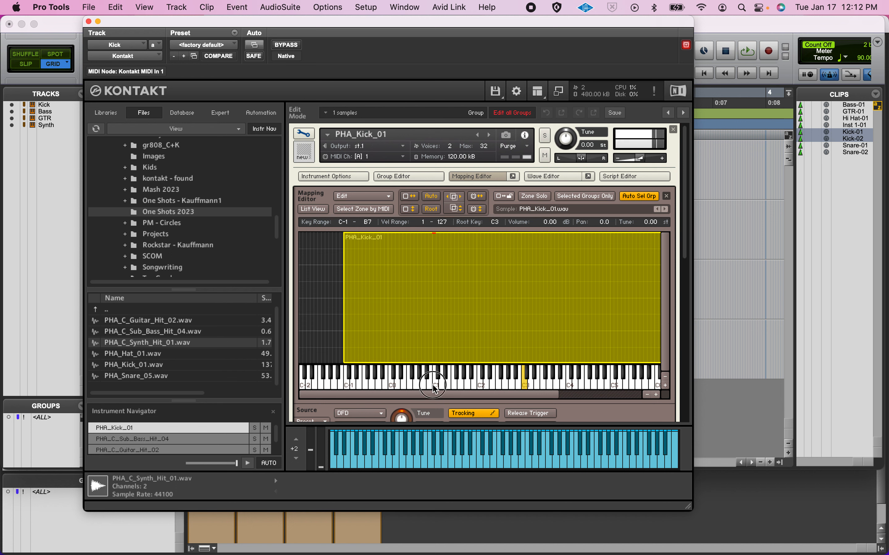
pyautogui.click(353, 385)
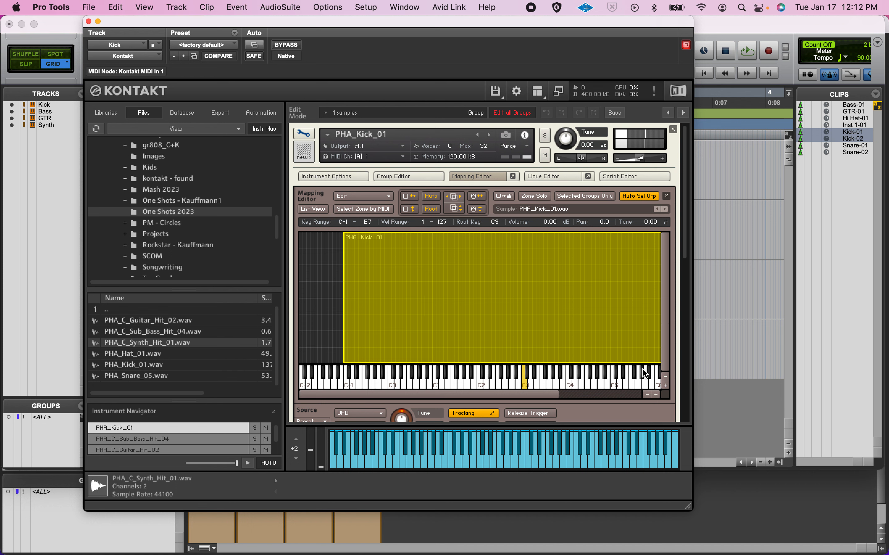
pyautogui.click(643, 389)
# Step: Move the PHA_Kick_01 zone to root key C1 and narrow its key range to G#0–A#1
pyautogui.moveTo(344, 290); pyautogui.dragTo(441, 313)
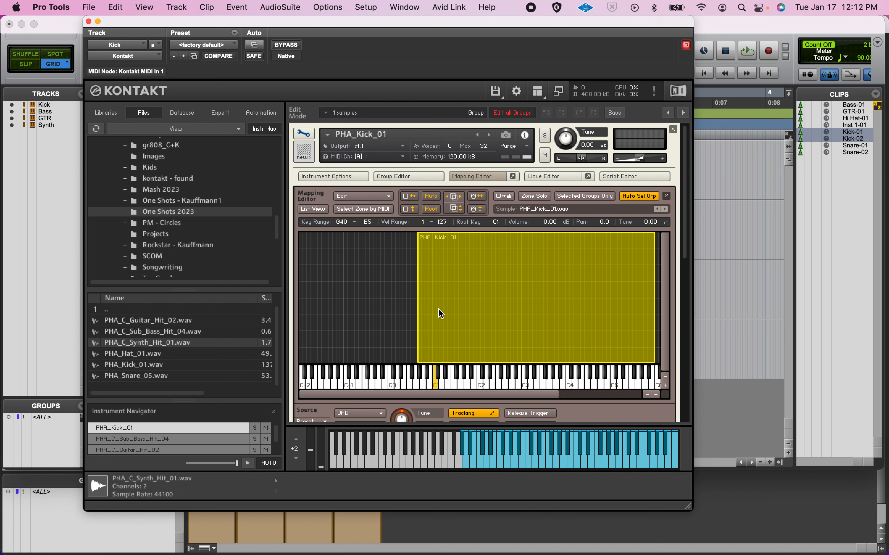
pyautogui.moveTo(660, 288); pyautogui.dragTo(452, 312)
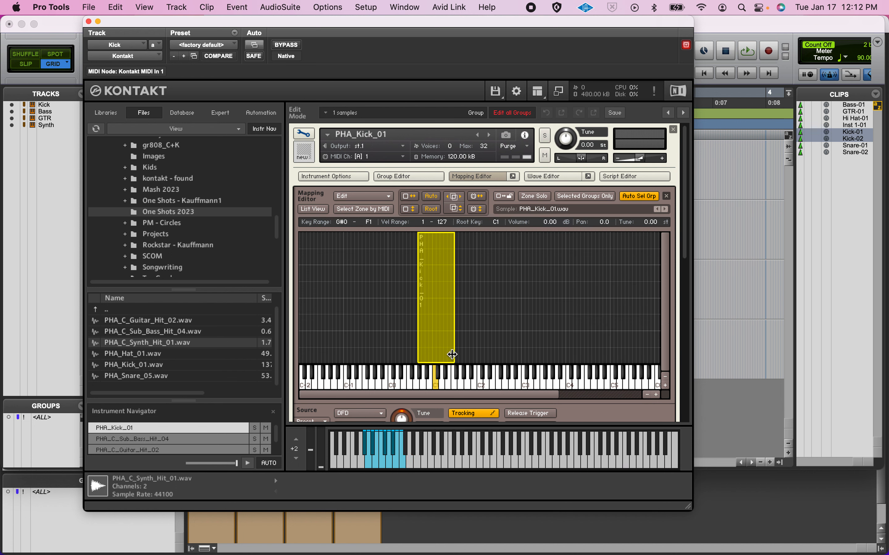
pyautogui.moveTo(454, 344); pyautogui.dragTo(472, 344)
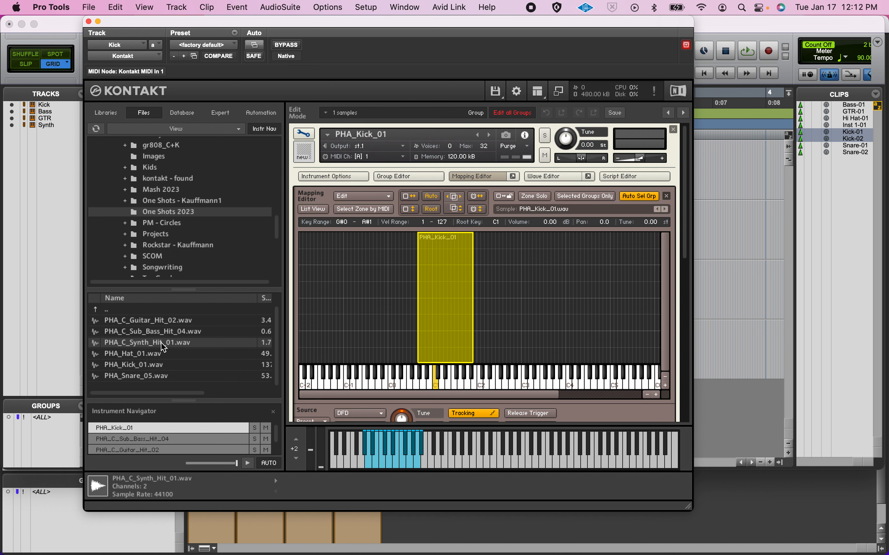
# Step: Add PHA_Snare_05.wav as a zone above the kick and shorten the kick zone's key range to G#0–F1
pyautogui.moveTo(138, 378); pyautogui.dragTo(478, 336)
pyautogui.rightClick(466, 327)
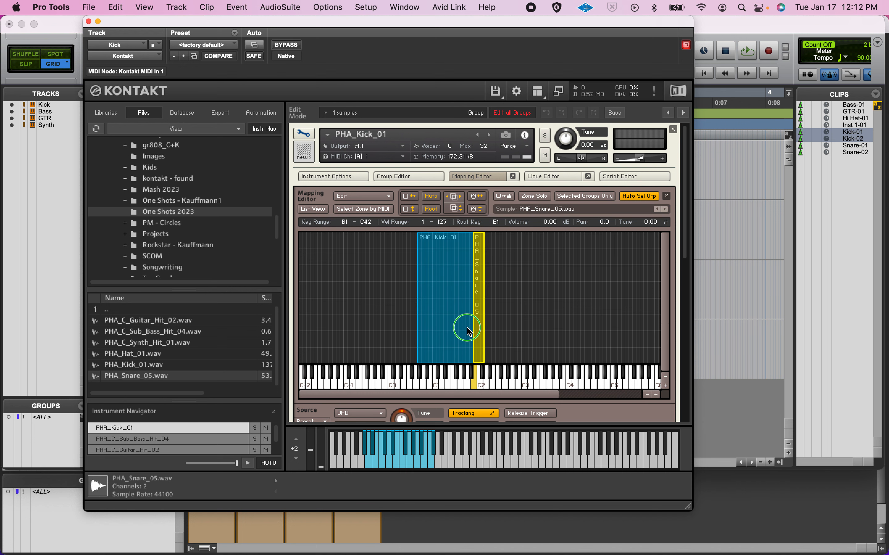
pyautogui.click(442, 332)
# Step: Map the PHA_Snare_05 zone to the key range A1–F2 with root key C2
pyautogui.moveTo(475, 323); pyautogui.dragTo(496, 318)
pyautogui.click(477, 323)
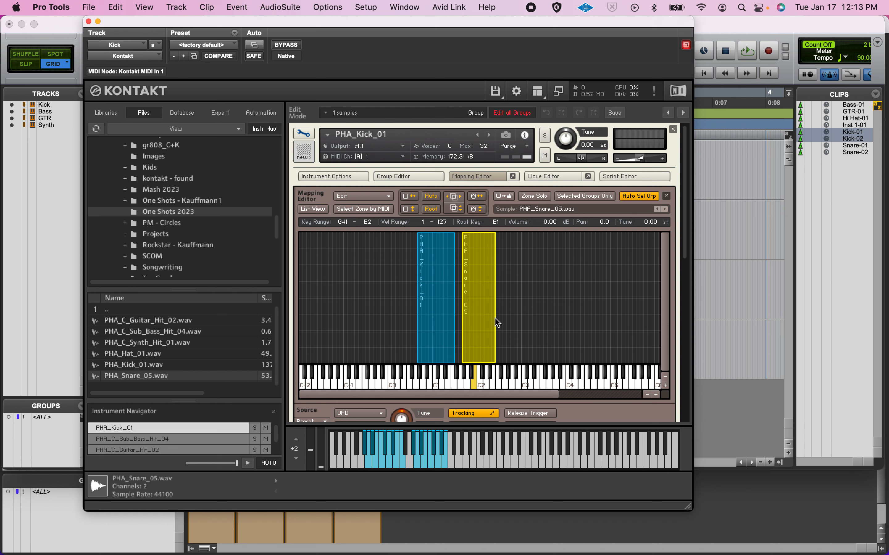
pyautogui.moveTo(485, 324); pyautogui.dragTo(487, 325)
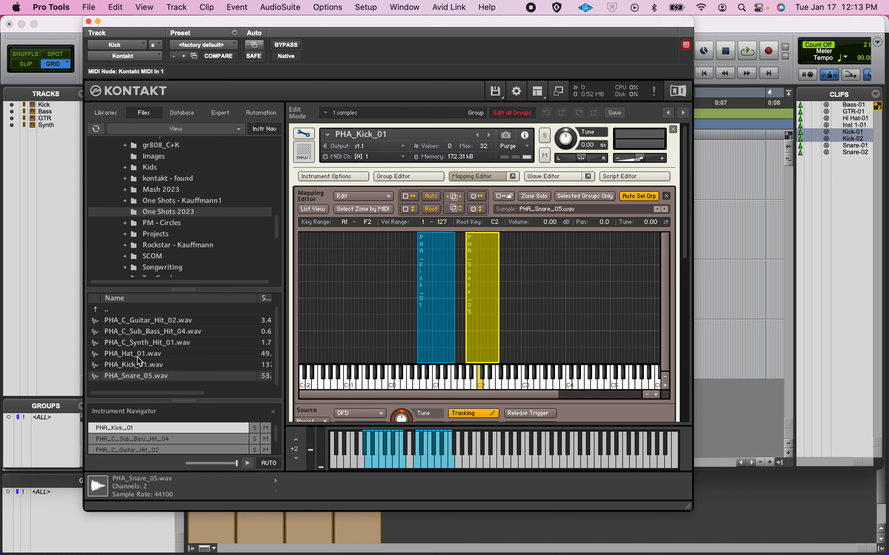
# Step: Add PHA_Hat_01.wav above the snare zone and map it to G#2–F3 with root key C3, testing the keys
pyautogui.moveTo(132, 356); pyautogui.dragTo(541, 319)
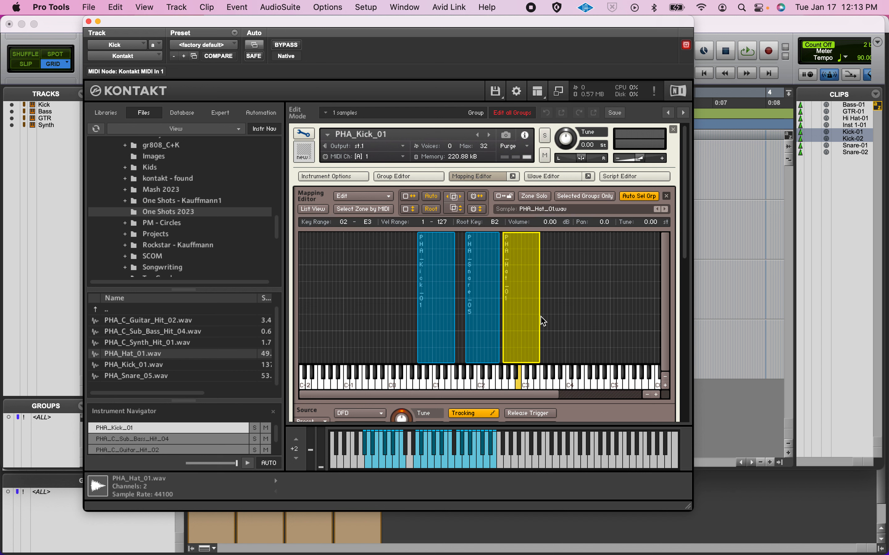
pyautogui.click(437, 382)
pyautogui.click(437, 382)
pyautogui.click(482, 385)
pyautogui.click(480, 382)
pyautogui.moveTo(527, 335); pyautogui.dragTo(531, 336)
pyautogui.click(526, 384)
pyautogui.click(526, 384)
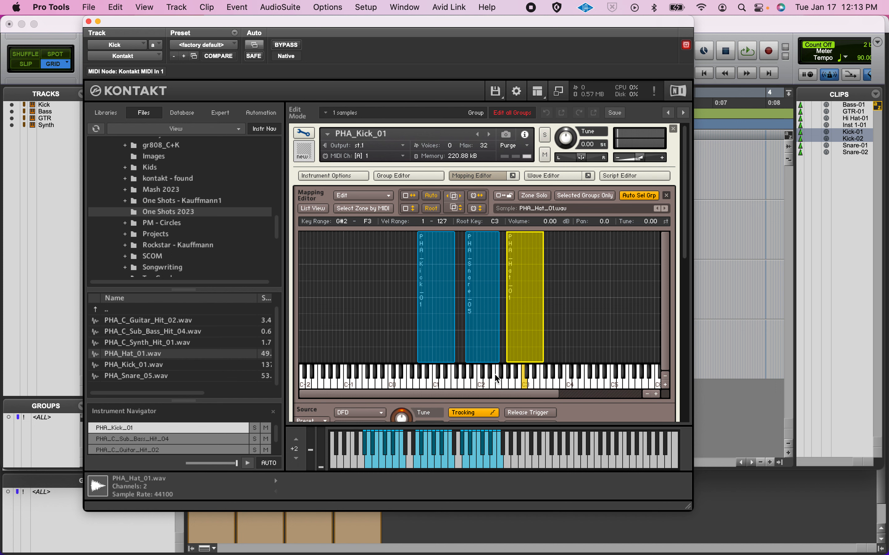
# Step: Audition the kick, snare and hat zones on the mapping keyboard, and close the Kontakt window
pyautogui.click(433, 382)
pyautogui.click(434, 383)
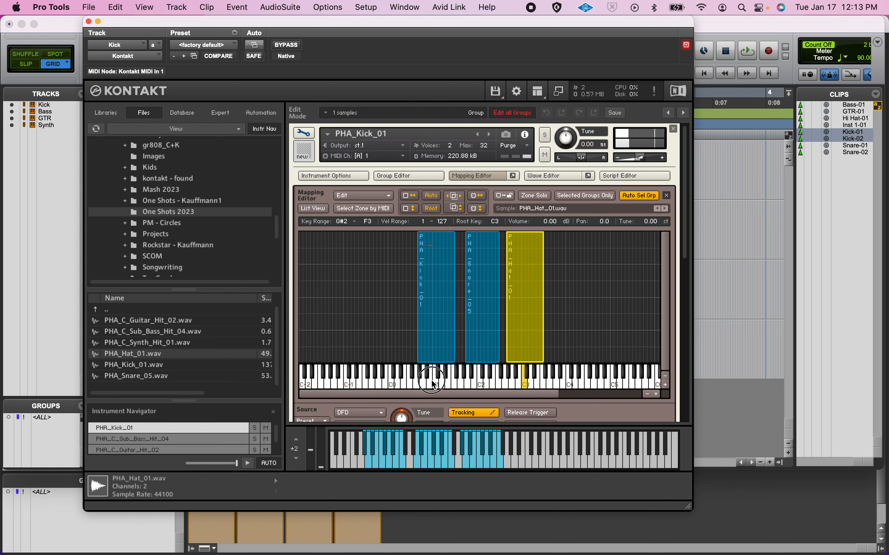
pyautogui.click(434, 384)
pyautogui.click(476, 382)
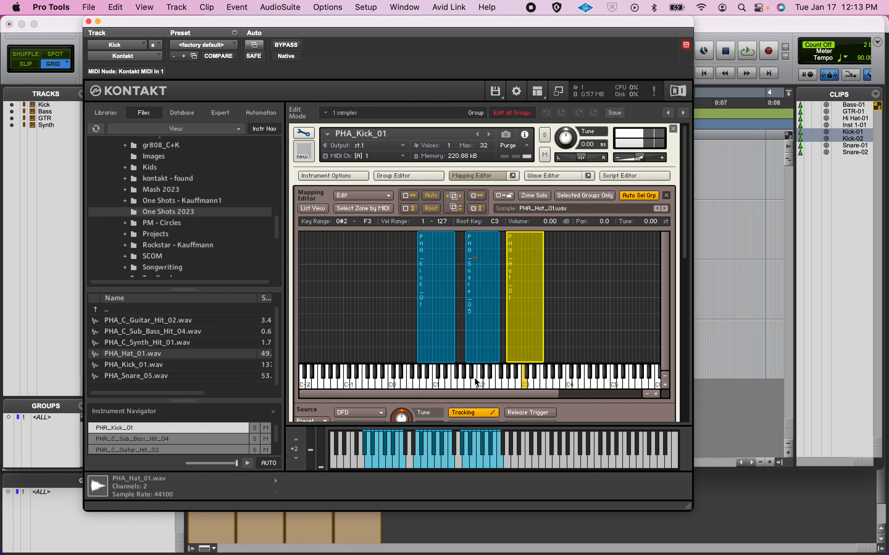
pyautogui.click(490, 383)
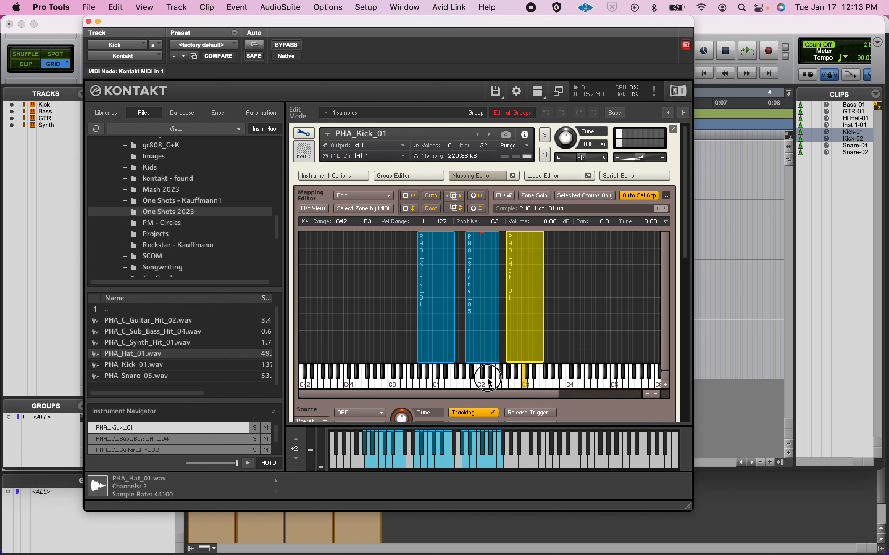
pyautogui.click(521, 381)
pyautogui.click(521, 380)
pyautogui.click(526, 377)
pyautogui.click(528, 377)
pyautogui.click(532, 377)
pyautogui.click(533, 377)
pyautogui.click(88, 21)
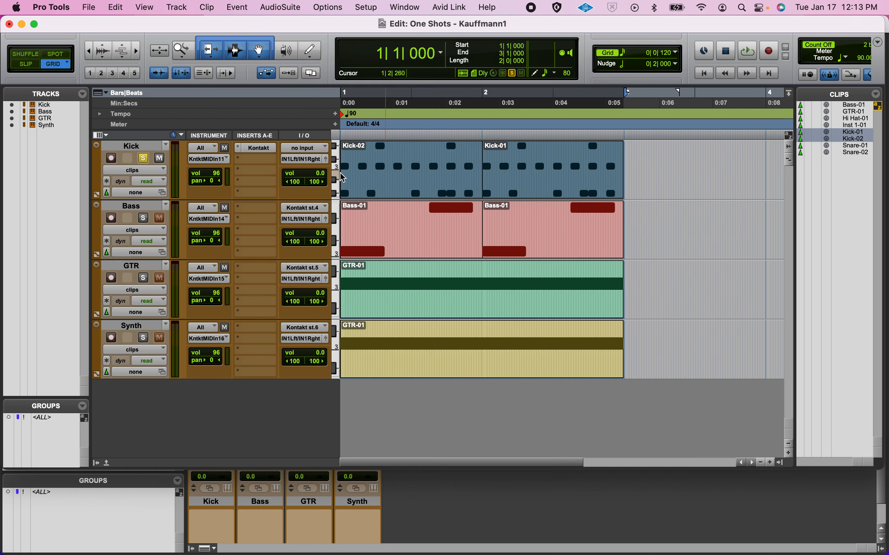
pyautogui.click(690, 200)
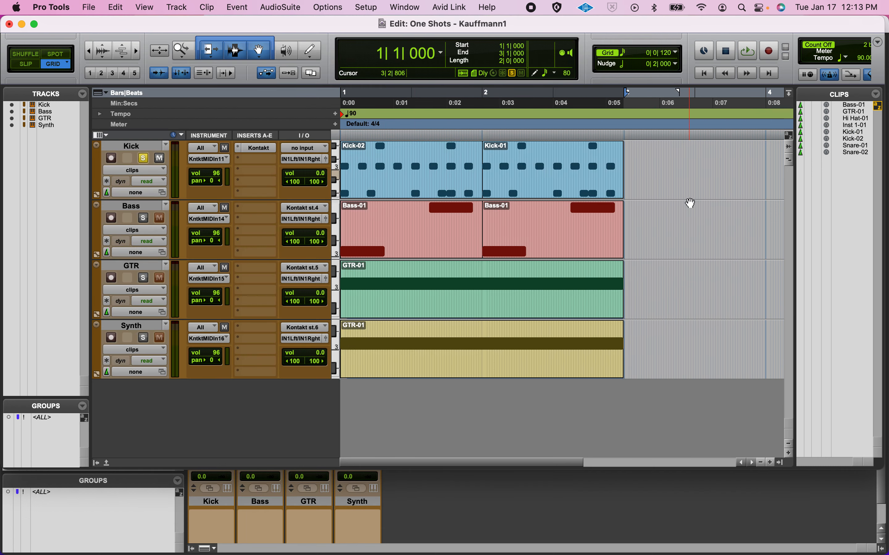
# Step: Delete the bar 2 clip from the Kick track and open the remaining Kick-02 clip in the MIDI Editor
pyautogui.click(578, 196)
pyautogui.press('Delete')
pyautogui.doubleClick(429, 188)
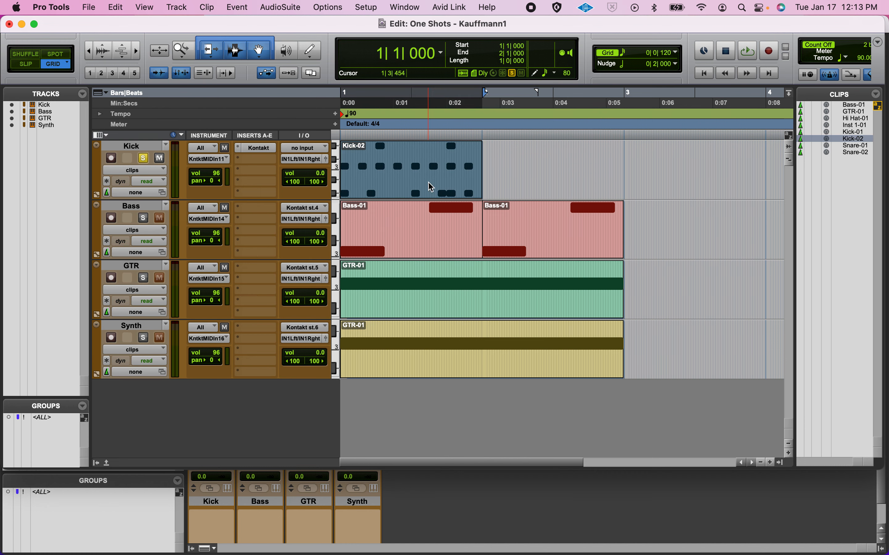
# Step: Move all kick notes down to C1 and both snare notes down to C2, leaving the hi-hat notes on C3
pyautogui.click(157, 321)
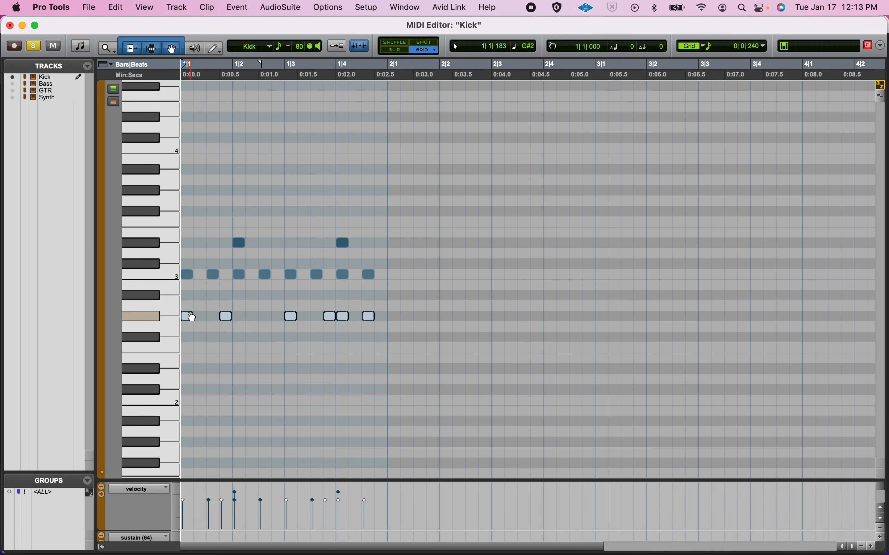
pyautogui.moveTo(186, 316); pyautogui.dragTo(169, 458)
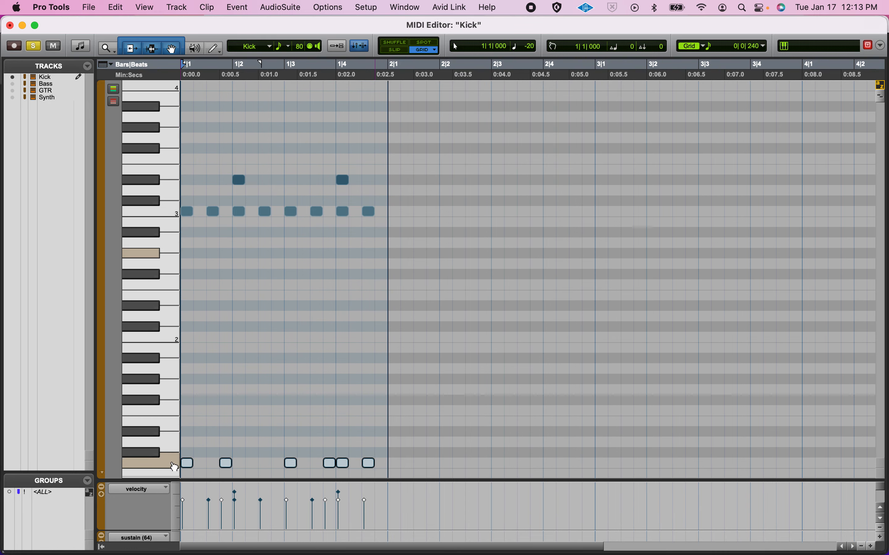
pyautogui.click(162, 210)
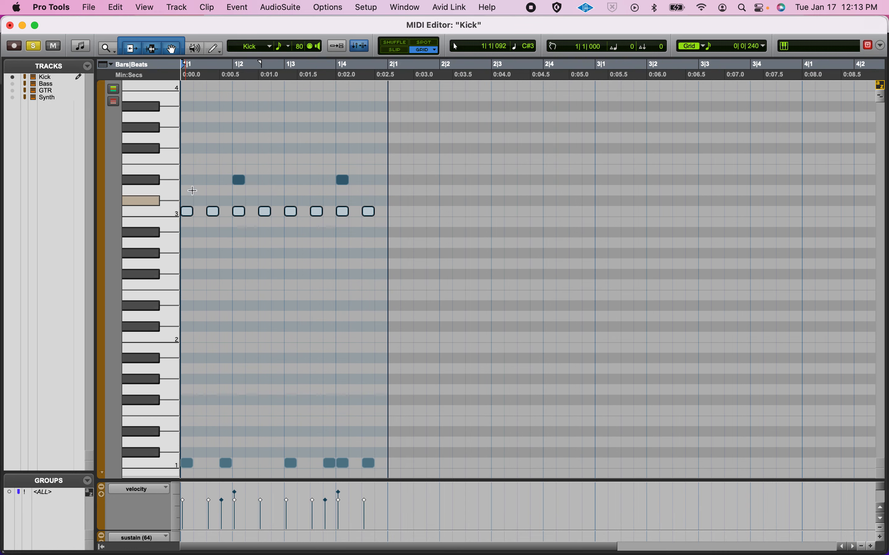
pyautogui.click(158, 181)
pyautogui.moveTo(239, 180); pyautogui.dragTo(242, 337)
# Step: Play the remapped pattern, remove the kick note on beat 4 of bar 1, and close the MIDI Editor
pyautogui.press('space')
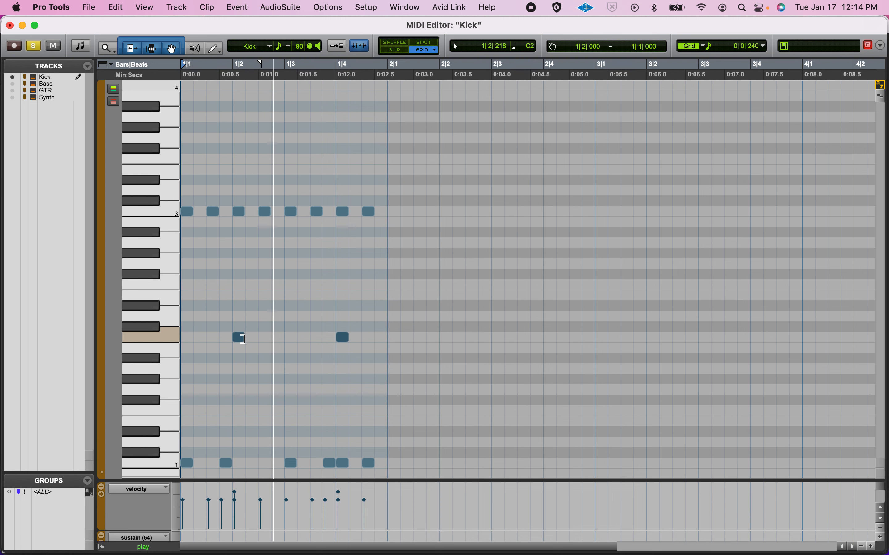
pyautogui.press('space')
pyautogui.doubleClick(343, 464)
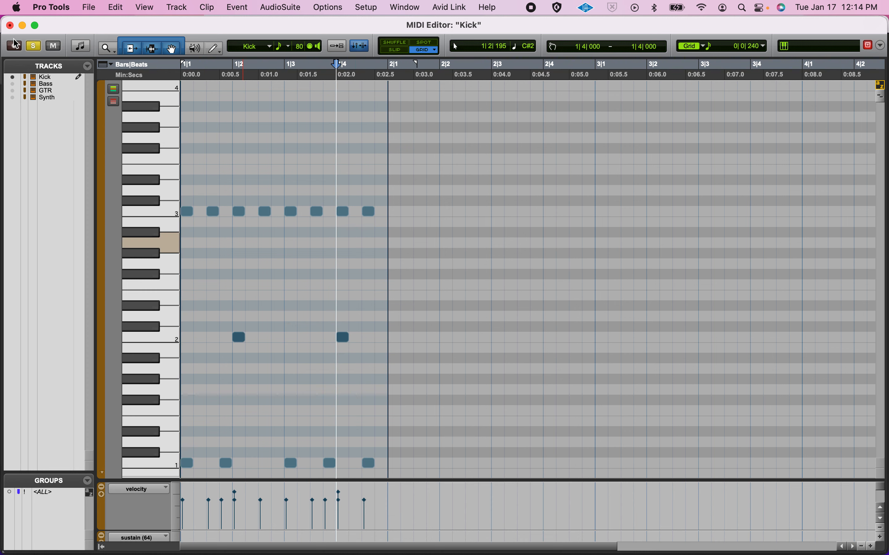
pyautogui.click(10, 25)
# Step: Duplicate the Kick-02 clip into bar 2, select both drum clips and play them back
pyautogui.click(421, 178)
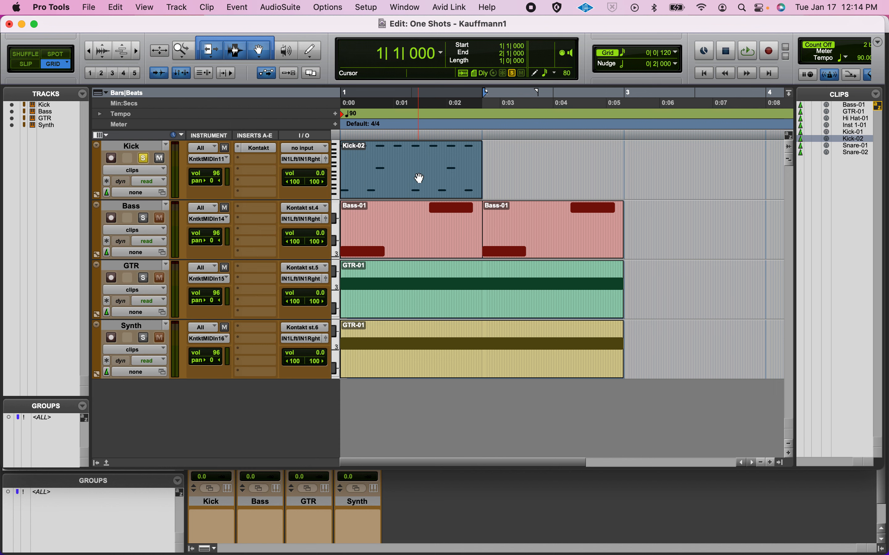
pyautogui.press('super+d')
pyautogui.keyDown('shift'); pyautogui.click(421, 184); pyautogui.keyUp('shift')
pyautogui.press('space')
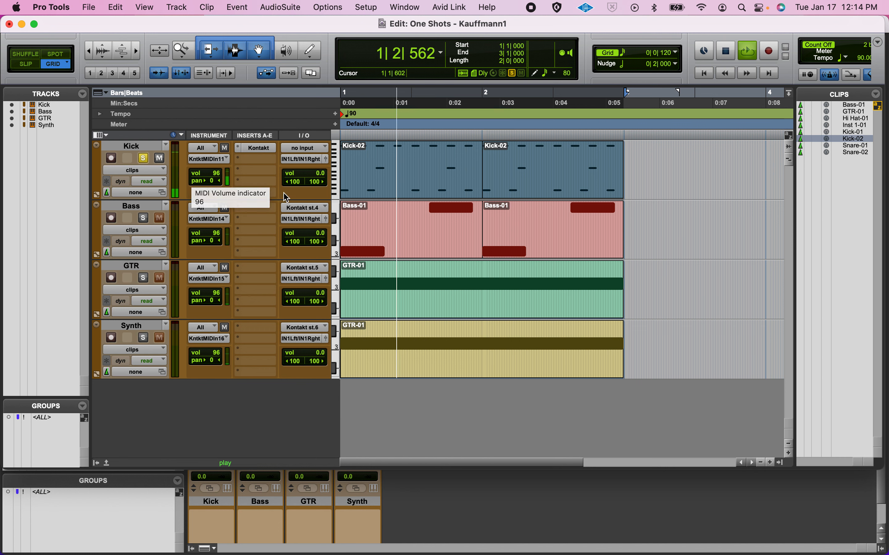
pyautogui.press('space')
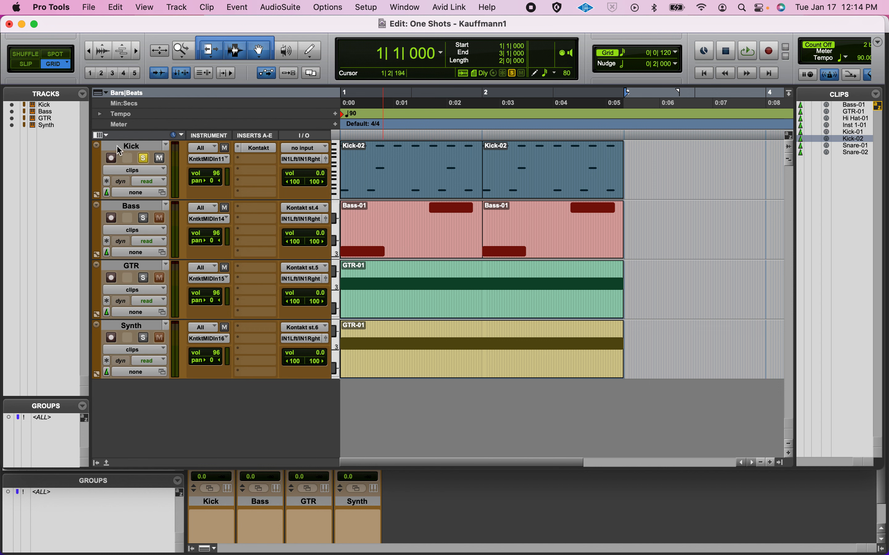
pyautogui.press('space')
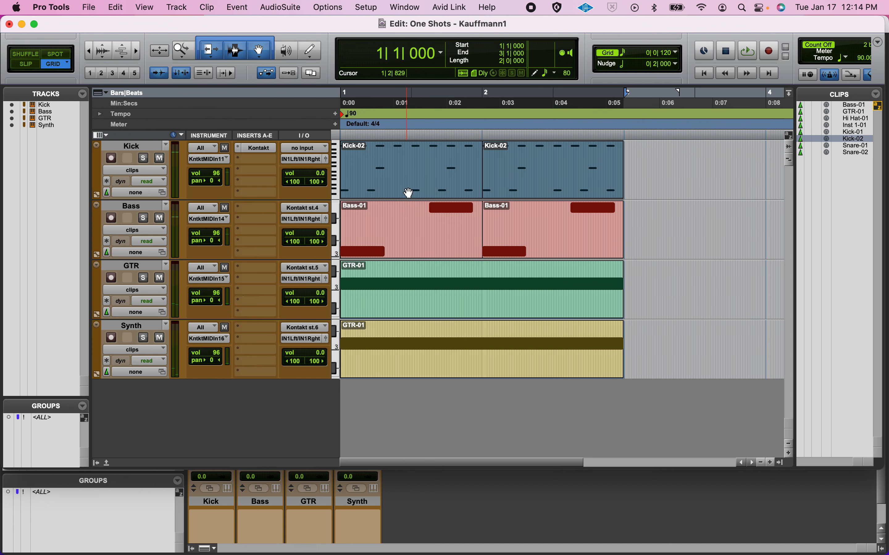
# Step: Open the two drum clips in the MIDI Editor and play the pattern from the start of bar 2
pyautogui.doubleClick(429, 182)
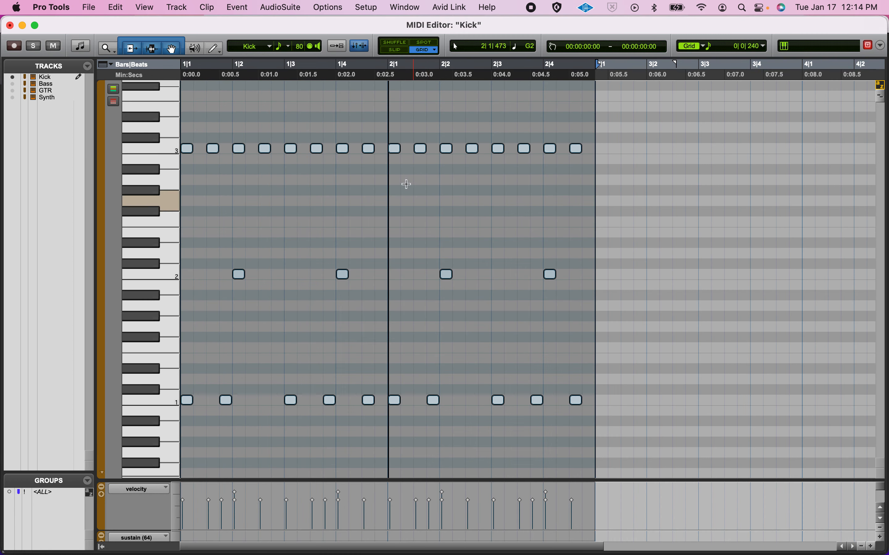
pyautogui.click(439, 190)
pyautogui.click(393, 189)
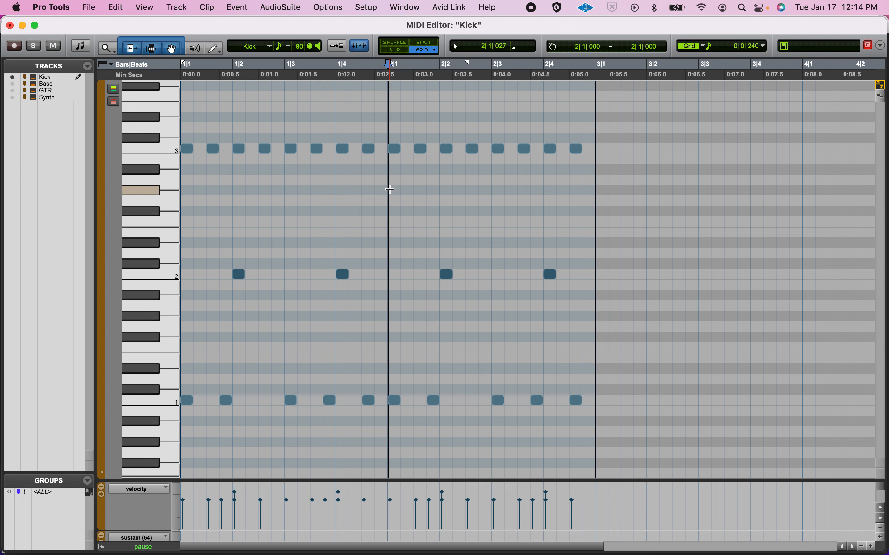
pyautogui.press('space')
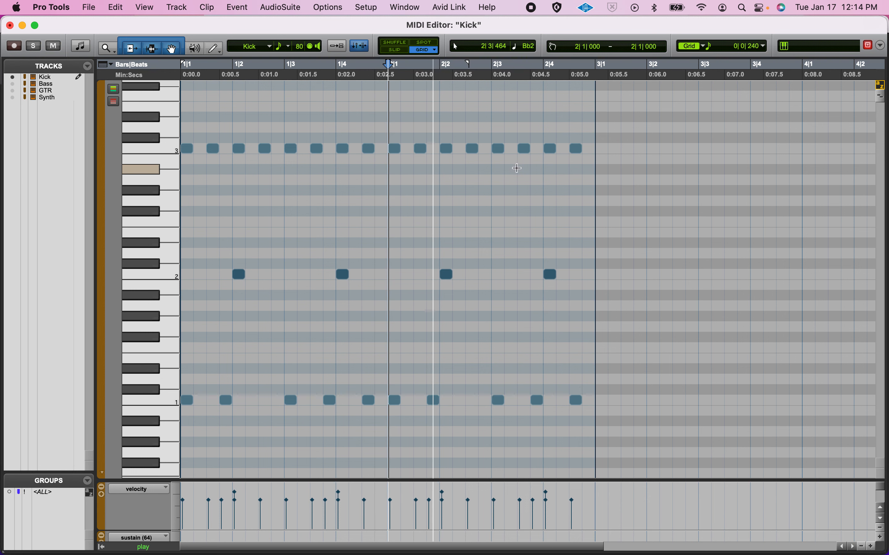
pyautogui.press('space')
# Step: Transpose all hi-hat notes in both bars from C3 up to Eb3 and audition them, including from bar 2
pyautogui.click(501, 154)
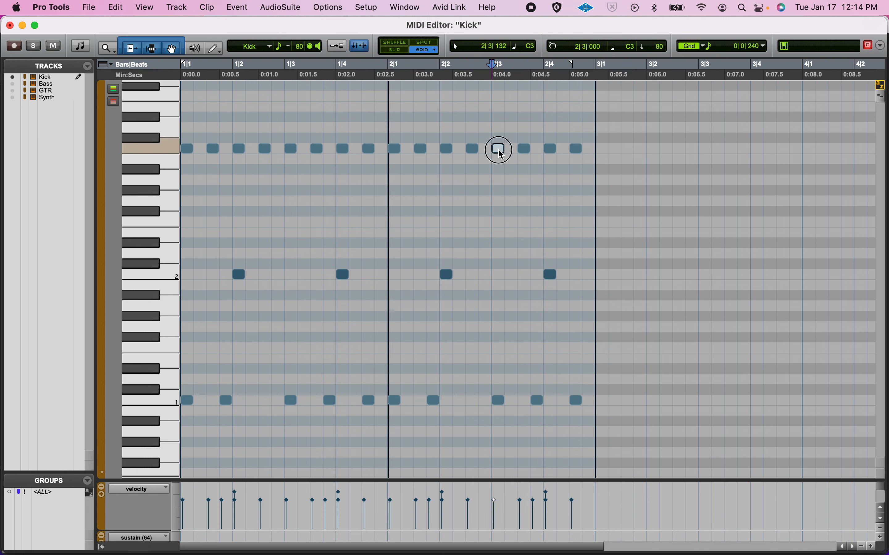
pyautogui.click(171, 154)
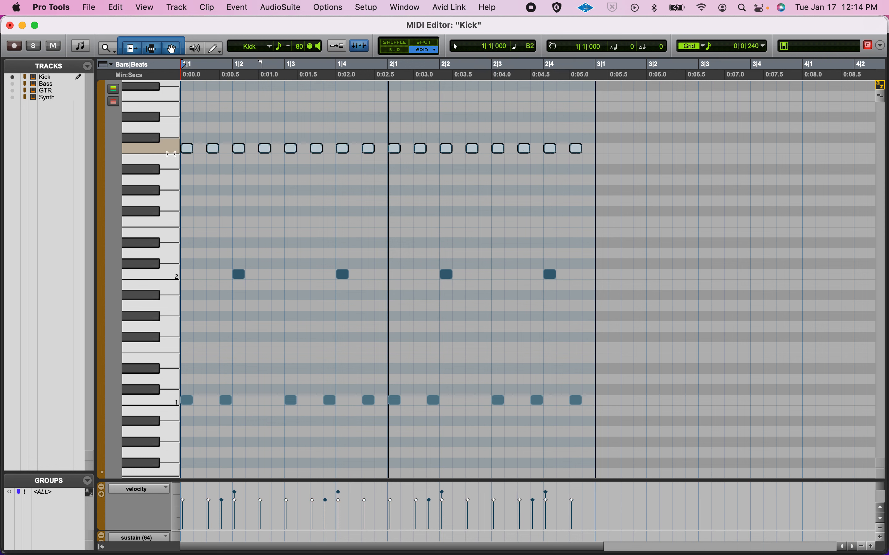
pyautogui.moveTo(189, 153); pyautogui.dragTo(191, 118)
pyautogui.press('space')
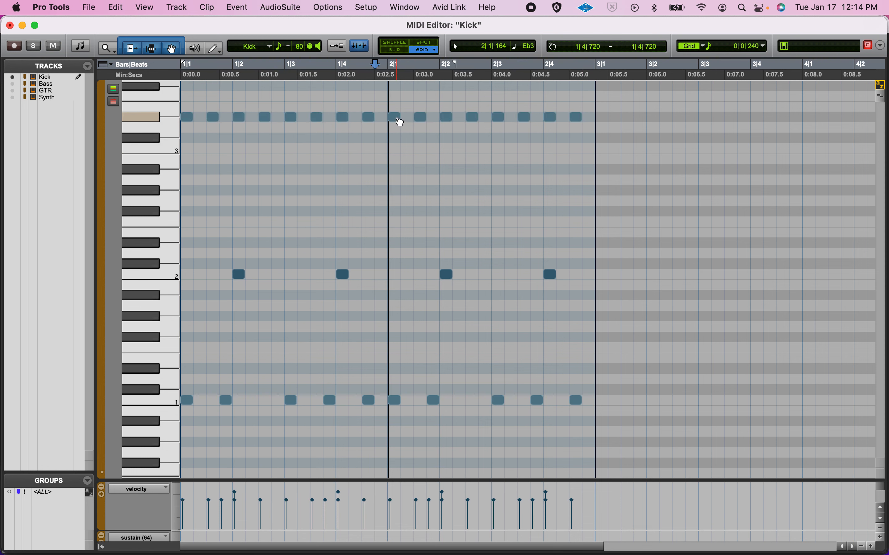
pyautogui.click(389, 100)
pyautogui.press('space')
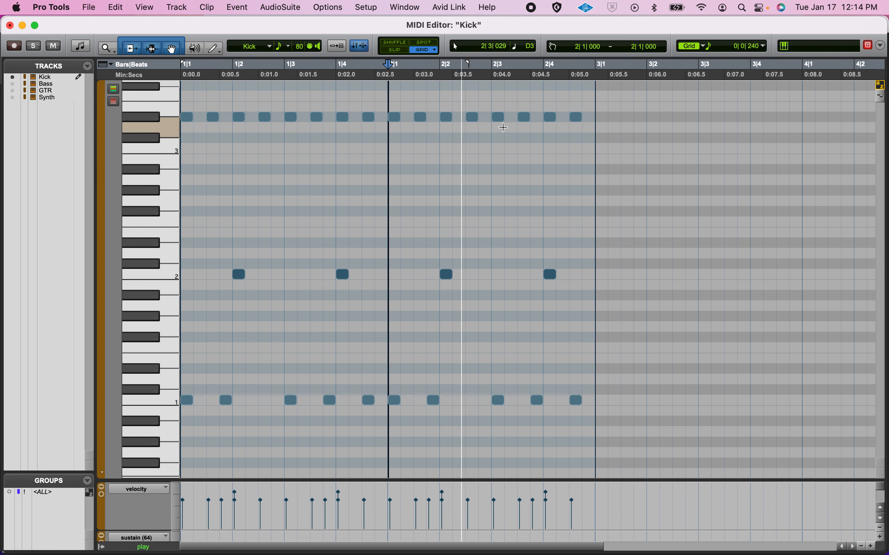
pyautogui.press('space')
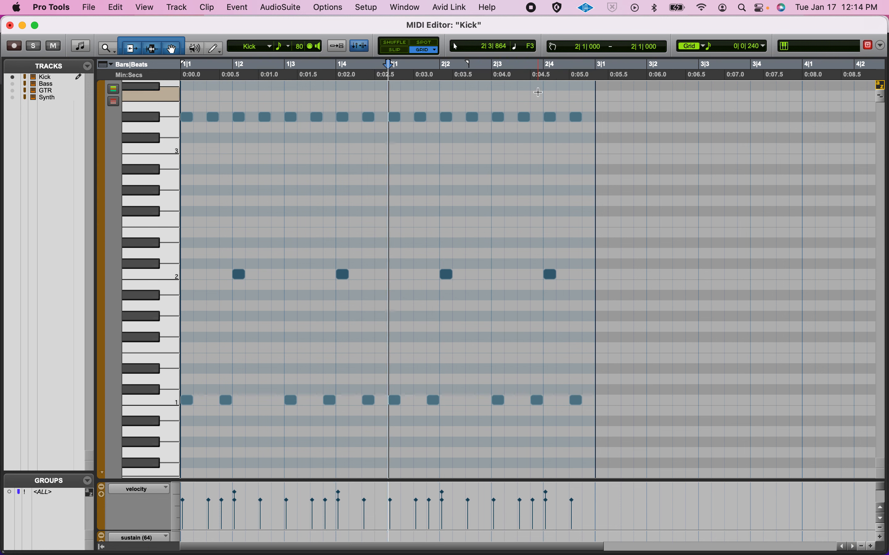
# Step: Set the MIDI Editor grid to 1/64 note and shorten the last two hi-hat notes of bar 2 to 1/64 length
pyautogui.click(543, 92)
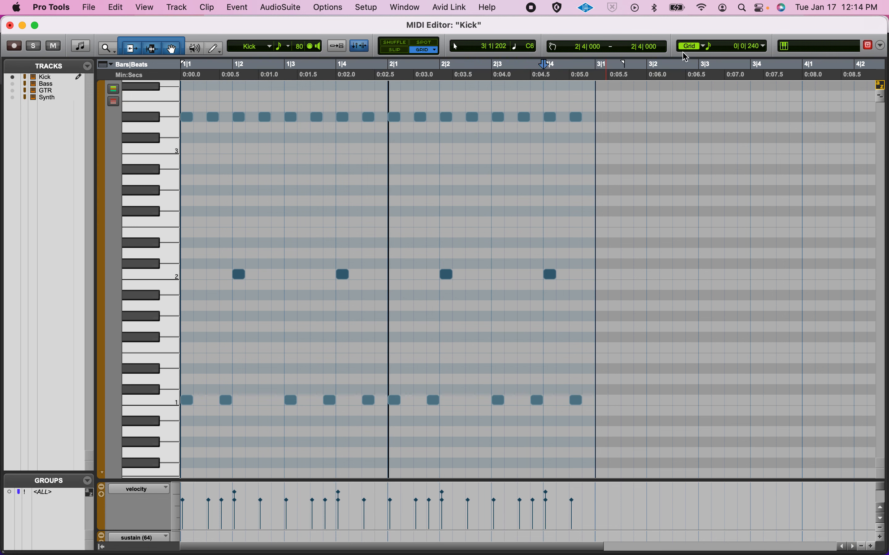
pyautogui.click(711, 48)
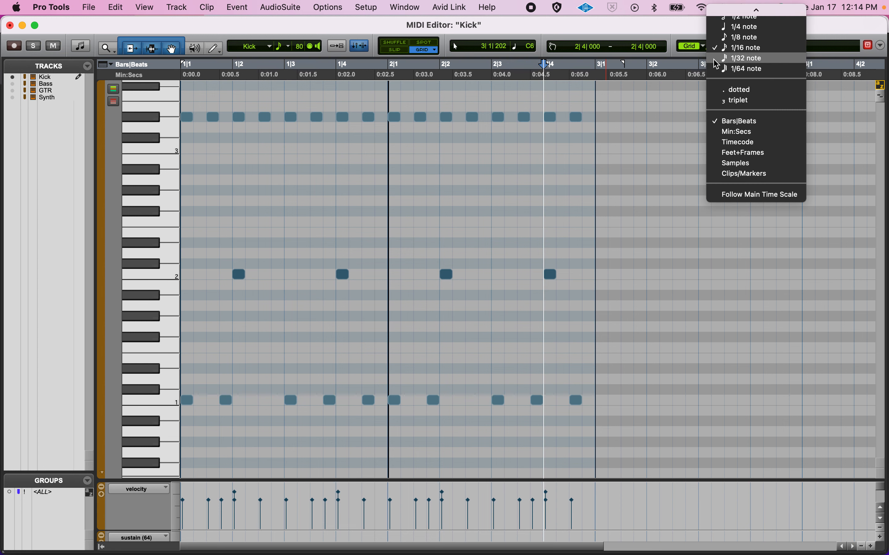
pyautogui.click(720, 69)
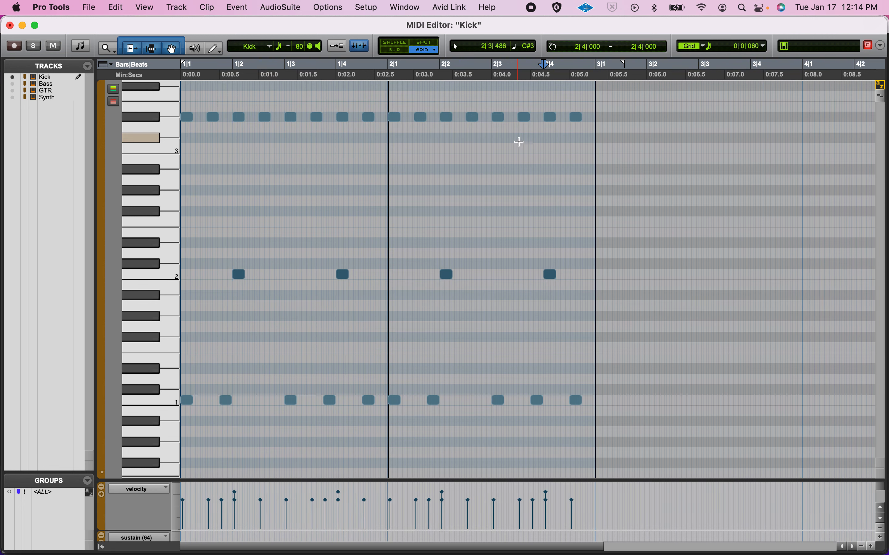
pyautogui.press('t')
pyautogui.press('t')
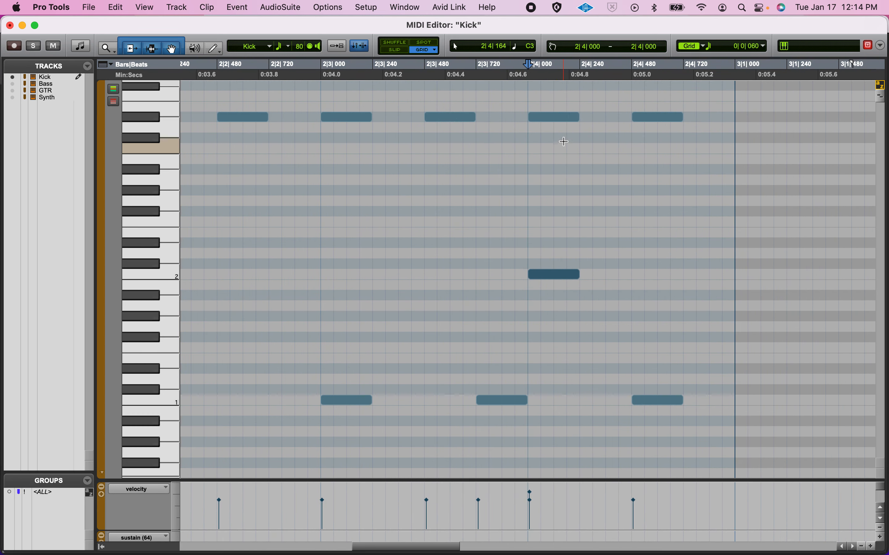
pyautogui.click(549, 112)
pyautogui.moveTo(539, 101); pyautogui.dragTo(682, 125)
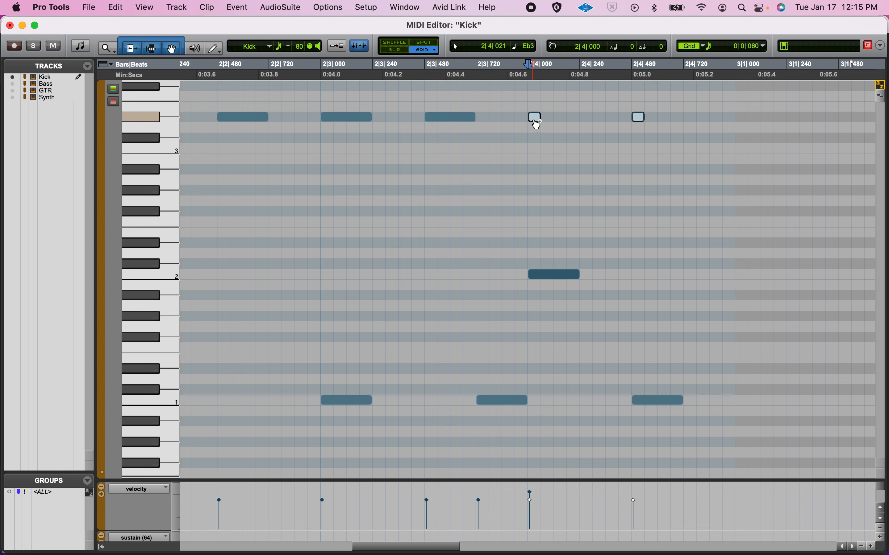
# Step: Copy the two short hi-hats into consecutive 1/64 runs descending Eb3, C#3, B2, A2, and play the pattern from the beginning
pyautogui.moveTo(535, 122); pyautogui.dragTo(576, 183)
pyautogui.moveTo(575, 183); pyautogui.dragTo(579, 199)
pyautogui.press('Delete')
pyautogui.press('Return')
pyautogui.press('space')
pyautogui.press('r')
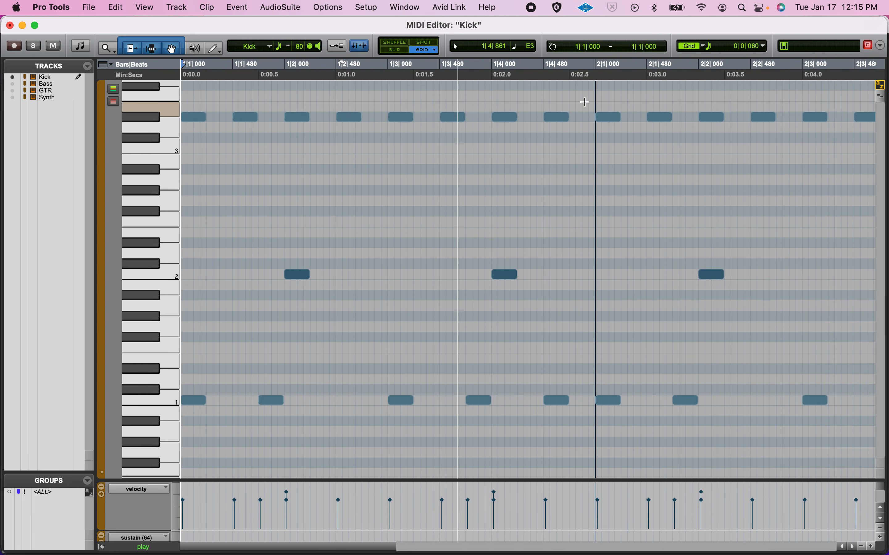
pyautogui.press('r')
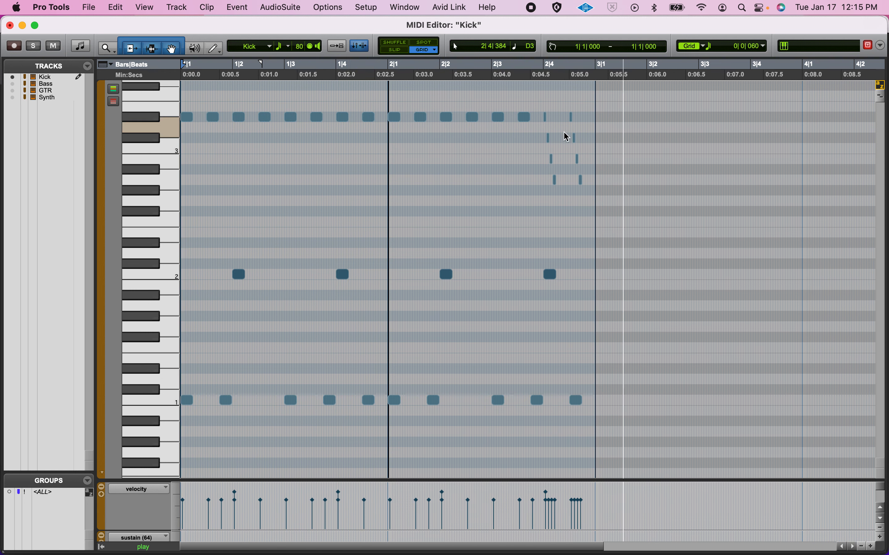
pyautogui.press('space')
# Step: Delete the second descending hi-hat run at 2|4|480 and play the remaining run from just after 2|3
pyautogui.moveTo(558, 108); pyautogui.dragTo(616, 233)
pyautogui.press('Delete')
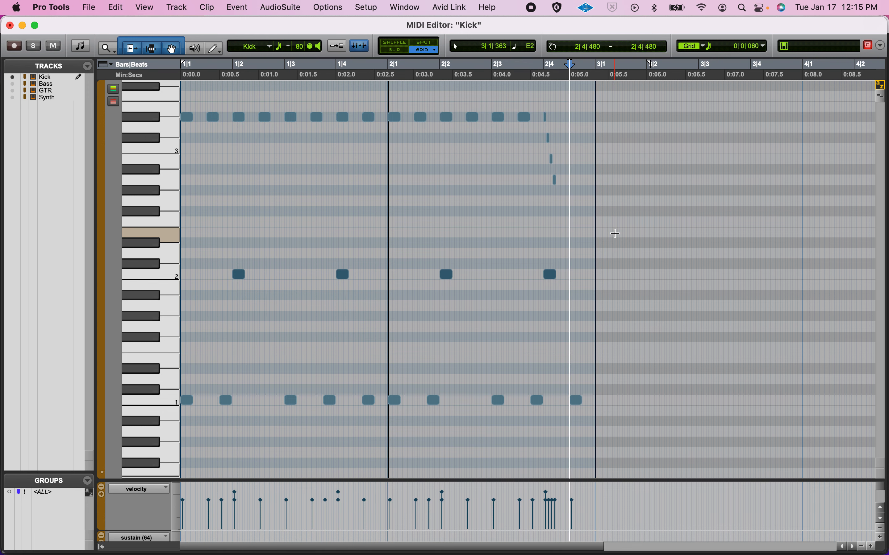
pyautogui.press('t')
pyautogui.press('t')
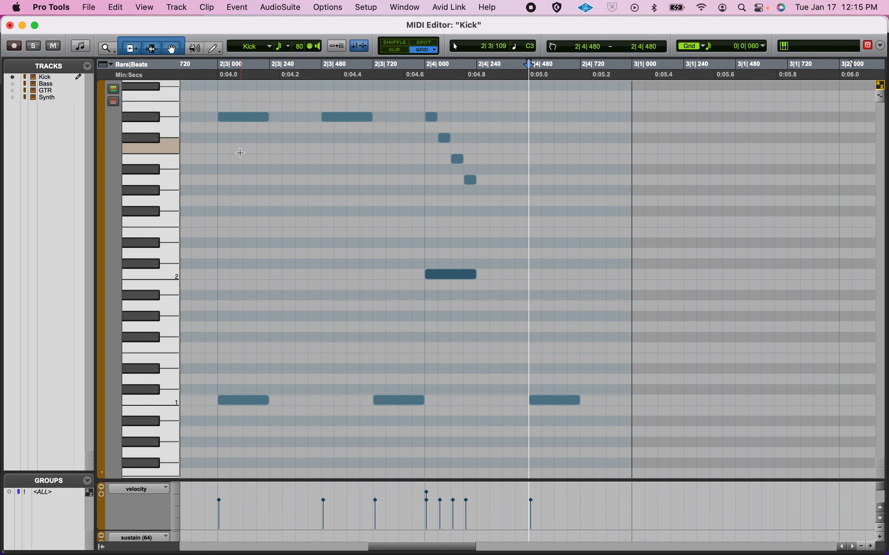
pyautogui.click(235, 153)
pyautogui.press('space')
pyautogui.press('space')
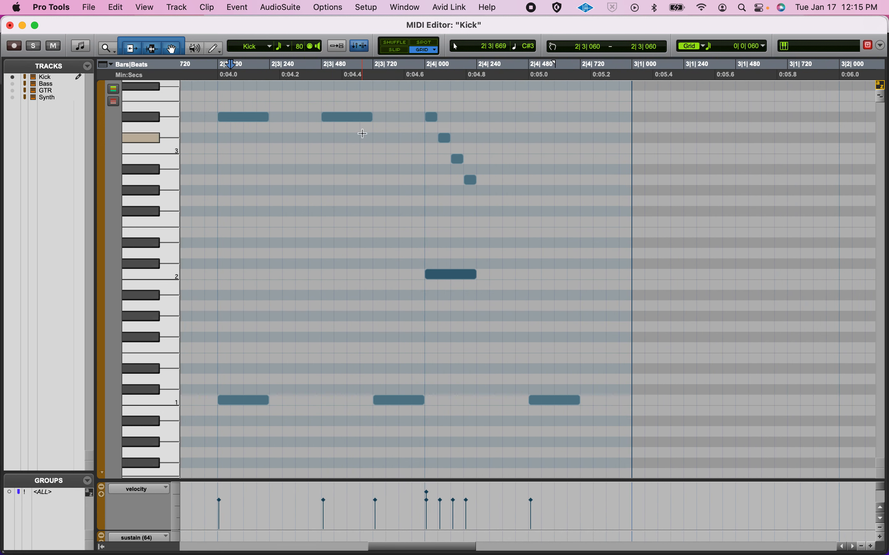
# Step: Rework the run from 2|4 into eight consecutive 1/64 hi-hat notes descending chromatically from Eb3 to G#2
pyautogui.moveTo(434, 131); pyautogui.dragTo(472, 149)
pyautogui.doubleClick(483, 161)
pyautogui.doubleClick(497, 170)
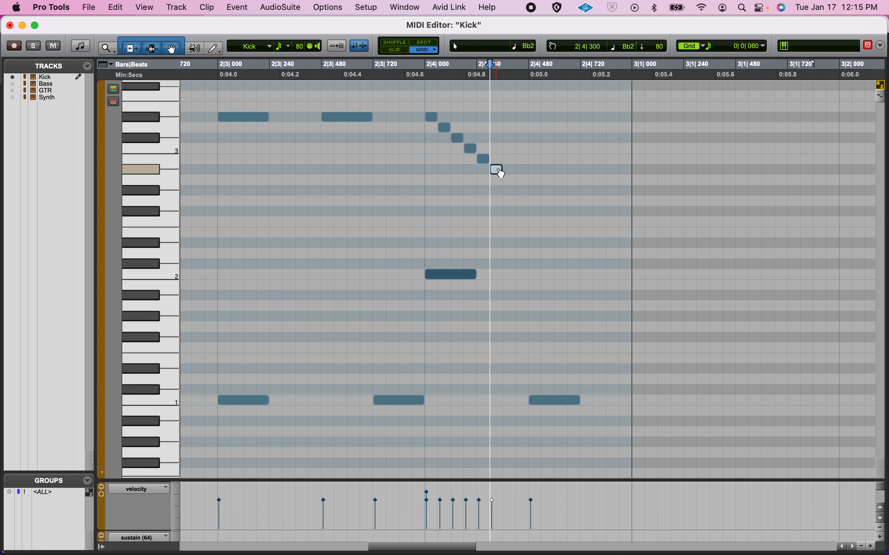
pyautogui.doubleClick(509, 180)
pyautogui.doubleClick(522, 191)
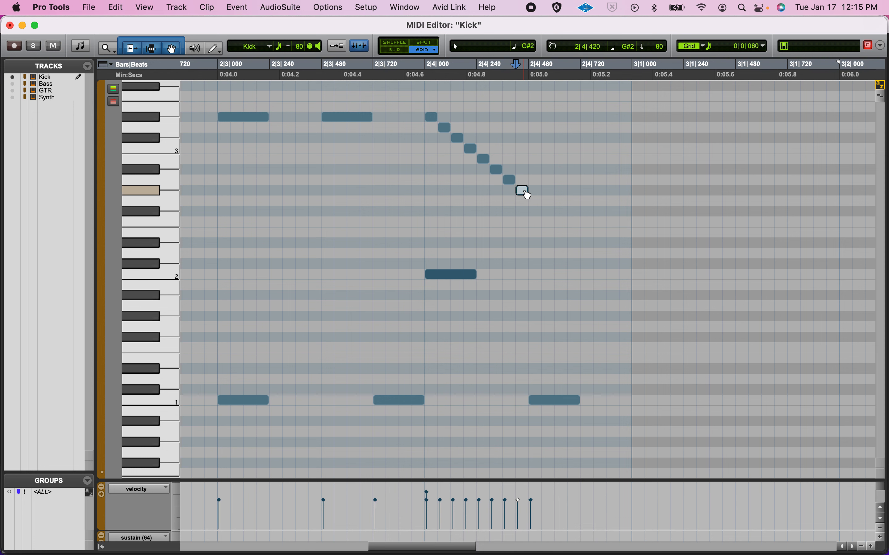
pyautogui.doubleClick(536, 201)
pyautogui.doubleClick(536, 200)
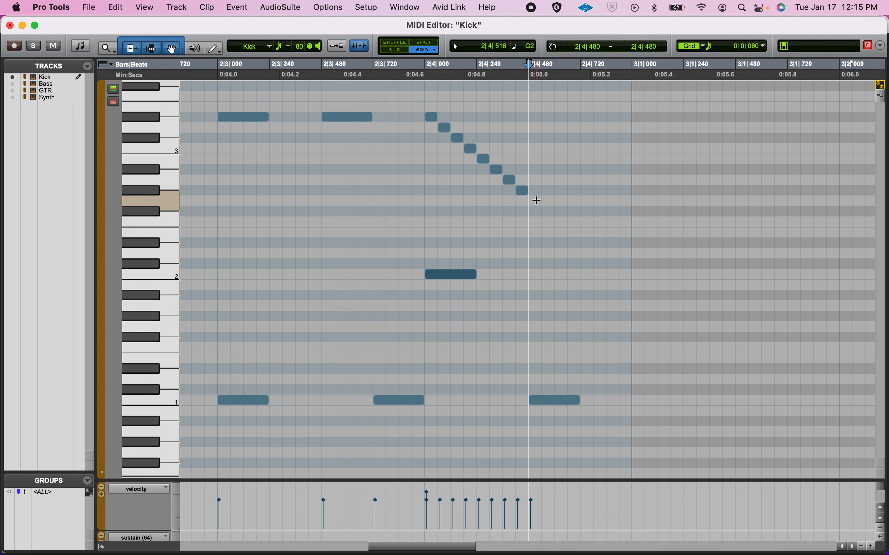
# Step: Play back the chromatic hi-hat roll starting from 2|3
pyautogui.click(449, 142)
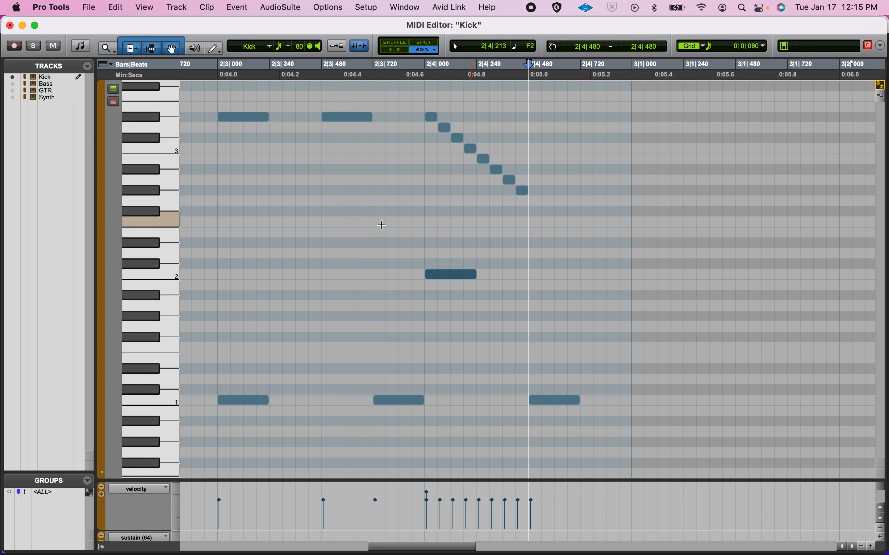
pyautogui.click(222, 182)
pyautogui.press('space')
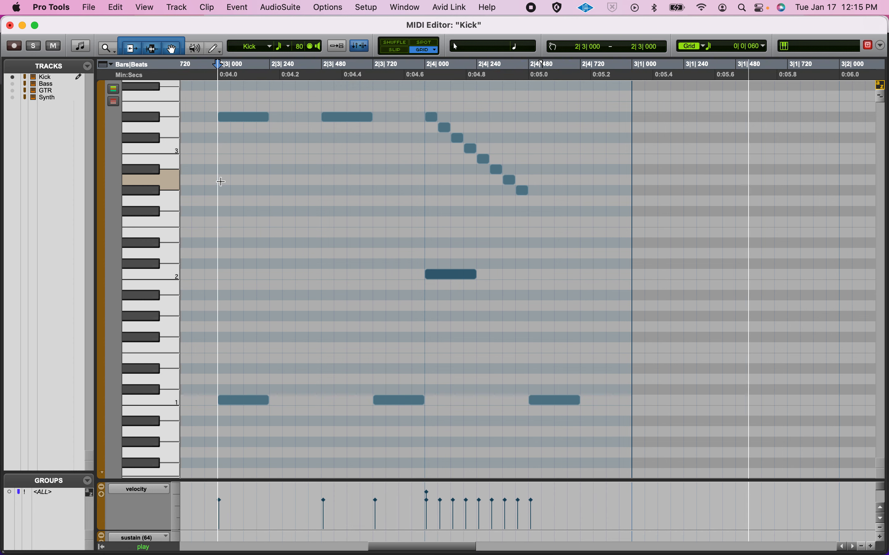
pyautogui.press('space')
# Step: Close the MIDI Editor and play the bar 2 drum clip together with the bass, guitar and synth tracks
pyautogui.click(10, 26)
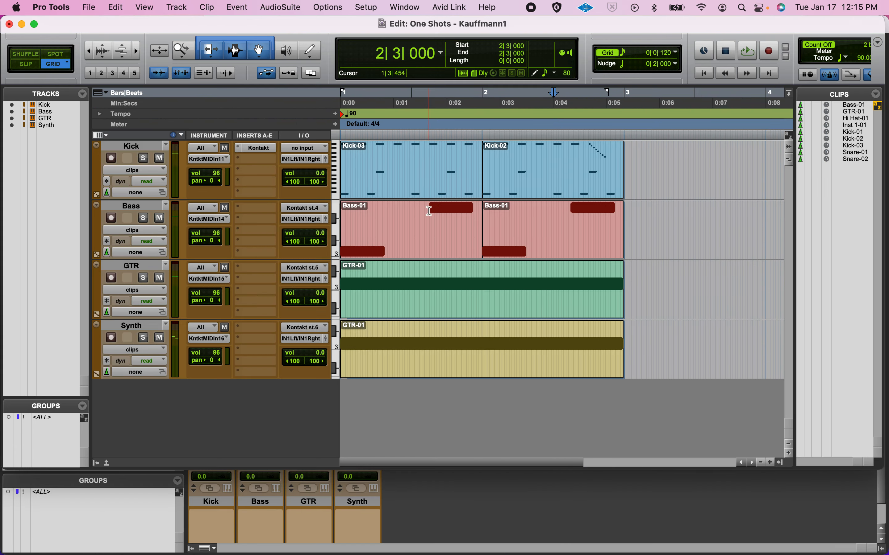
pyautogui.click(517, 175)
pyautogui.press('space')
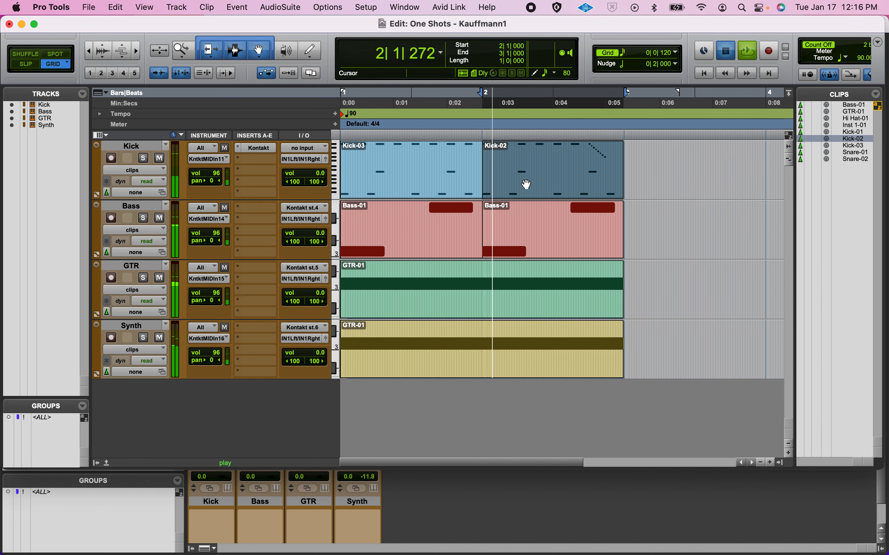
# Step: Stop playback and check the bar 1 drum clip's notes in the MIDI Editor
pyautogui.press('space')
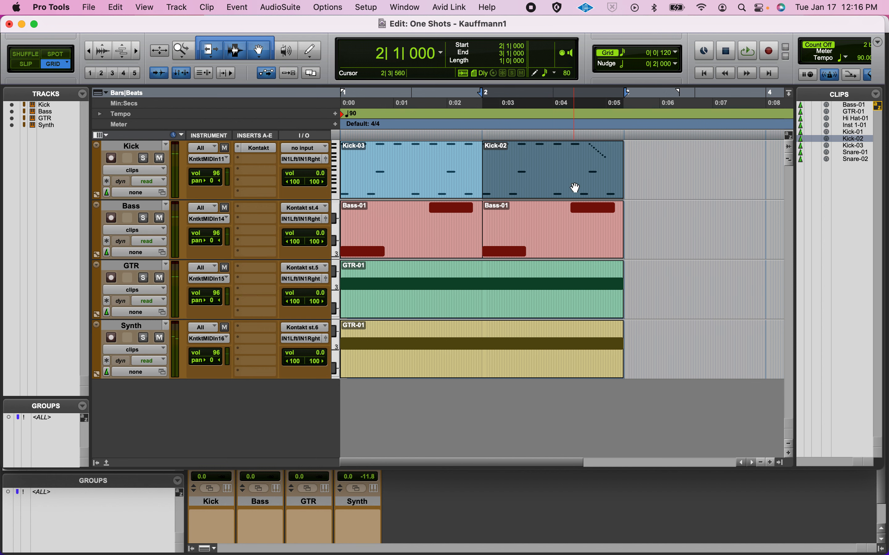
pyautogui.doubleClick(384, 198)
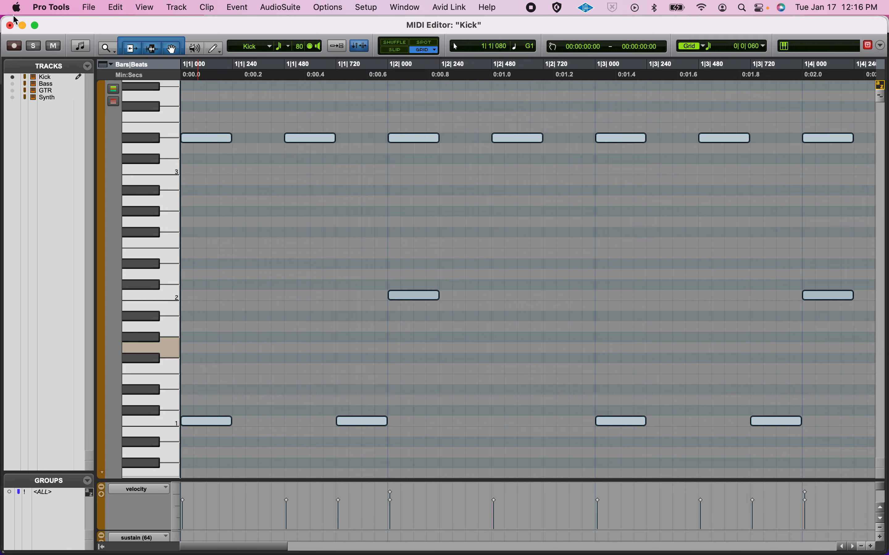
pyautogui.click(11, 26)
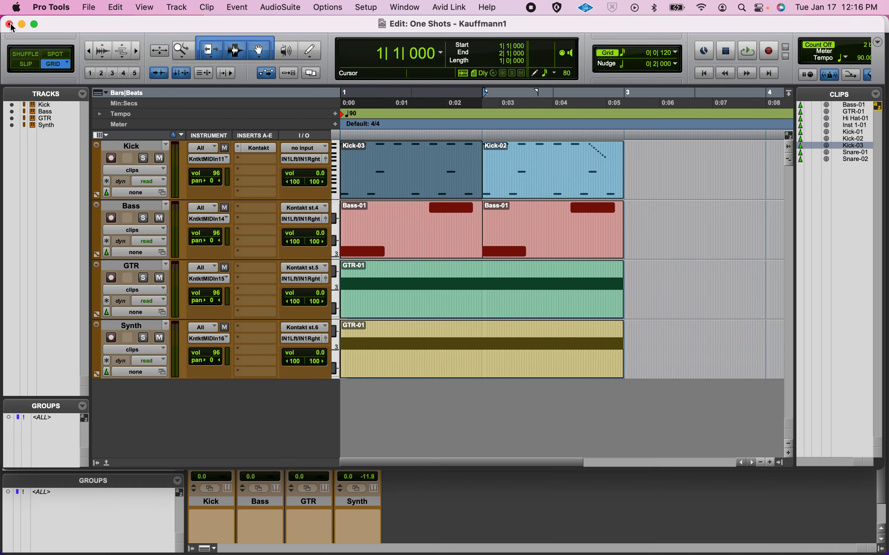
# Step: Open Kontakt on the Kick track and extend the PHA_Kick_01 zone's lower key limit down to D#-1
pyautogui.click(257, 148)
pyautogui.click(423, 315)
pyautogui.moveTo(417, 306); pyautogui.dragTo(354, 301)
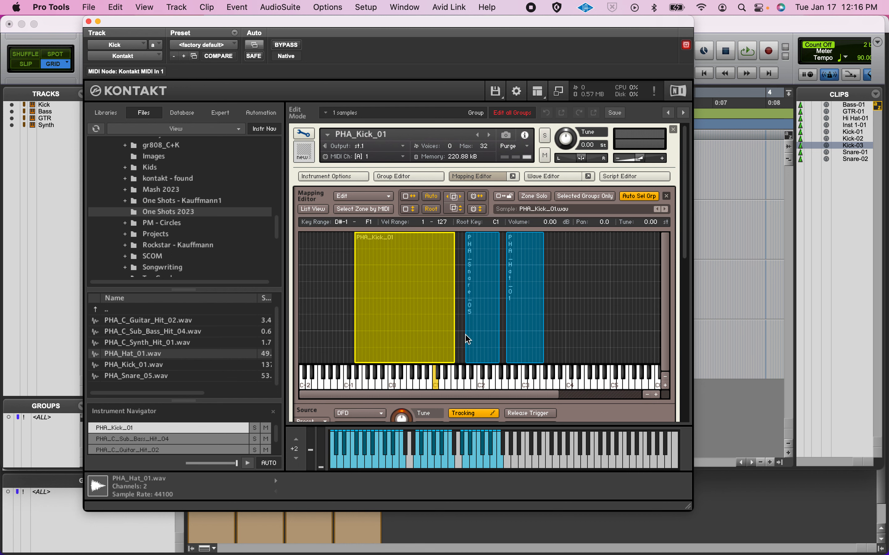
# Step: Shift the kick zone down an octave to root key C0, extend its upper key limit to G1, and close Kontakt
pyautogui.moveTo(436, 341); pyautogui.dragTo(392, 341)
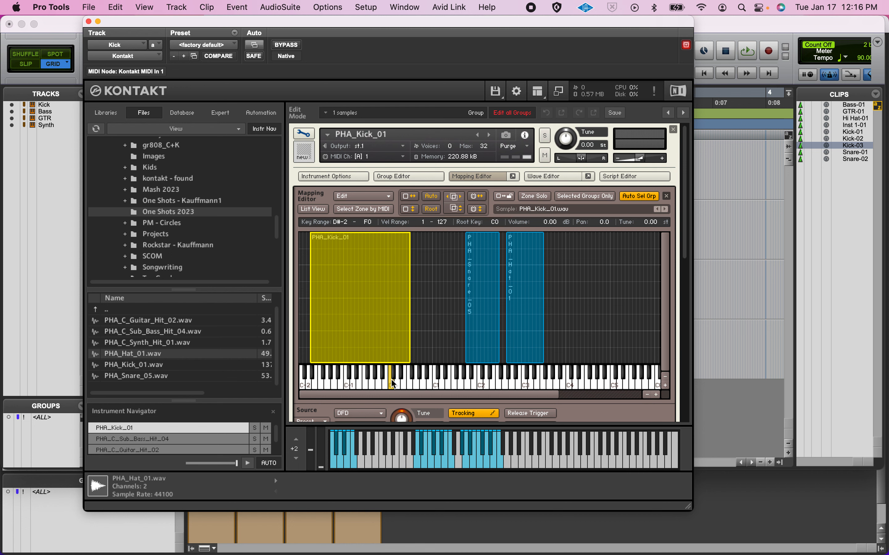
pyautogui.moveTo(409, 334); pyautogui.dragTo(463, 334)
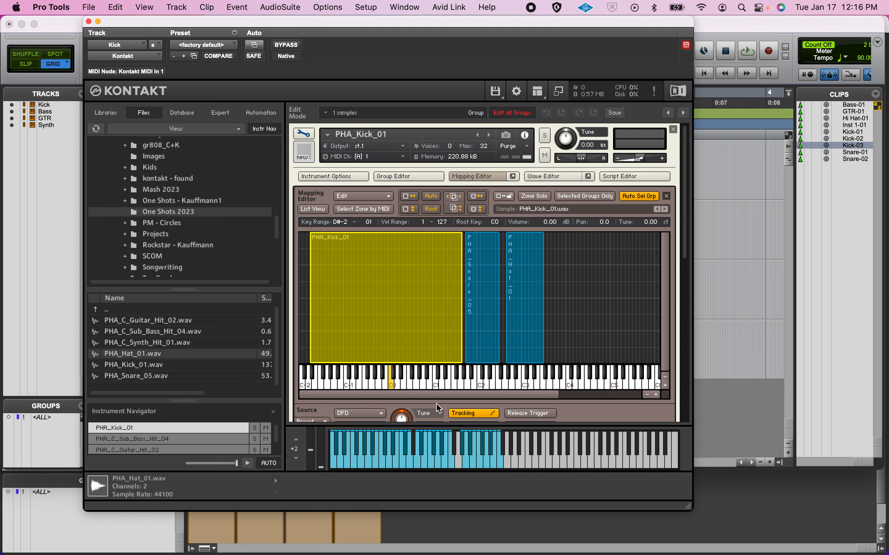
pyautogui.click(457, 380)
pyautogui.click(89, 22)
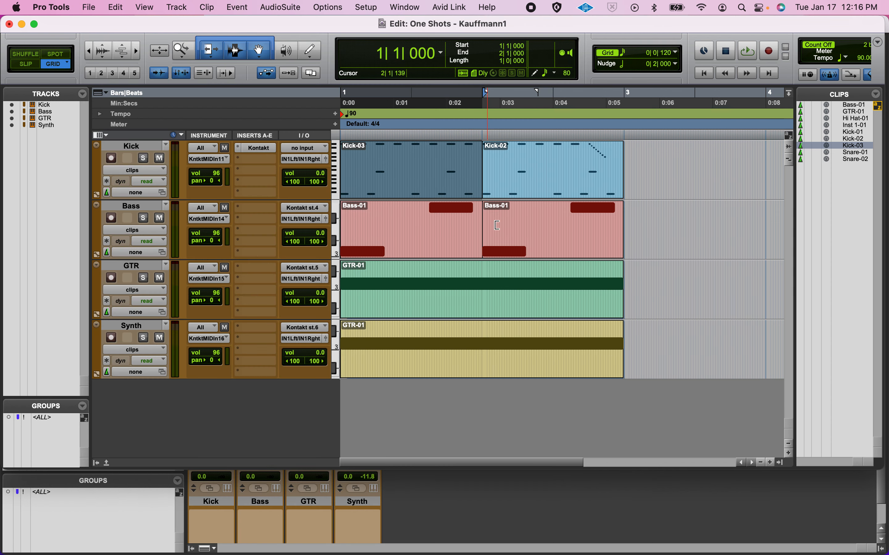
# Step: Select the bar 2 drum clip and play it back with the other tracks using the remapped kick zone
pyautogui.click(559, 187)
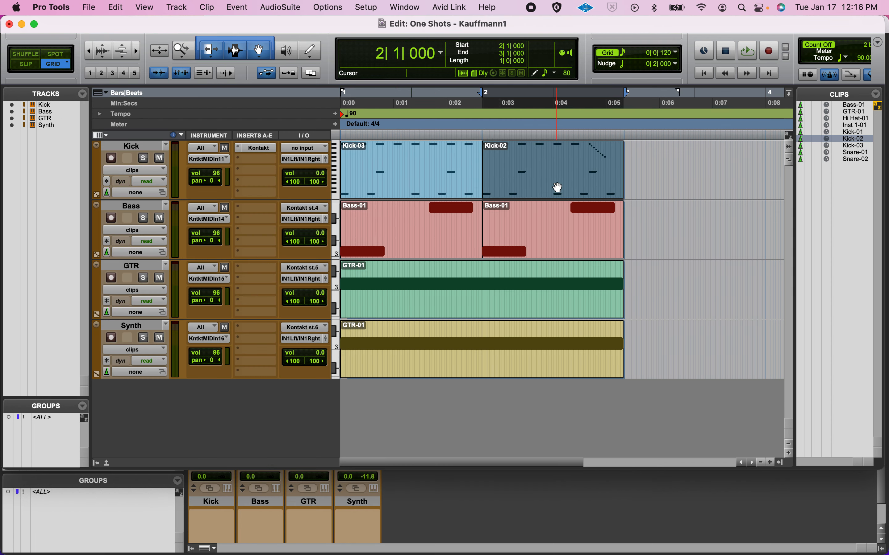
pyautogui.press('space')
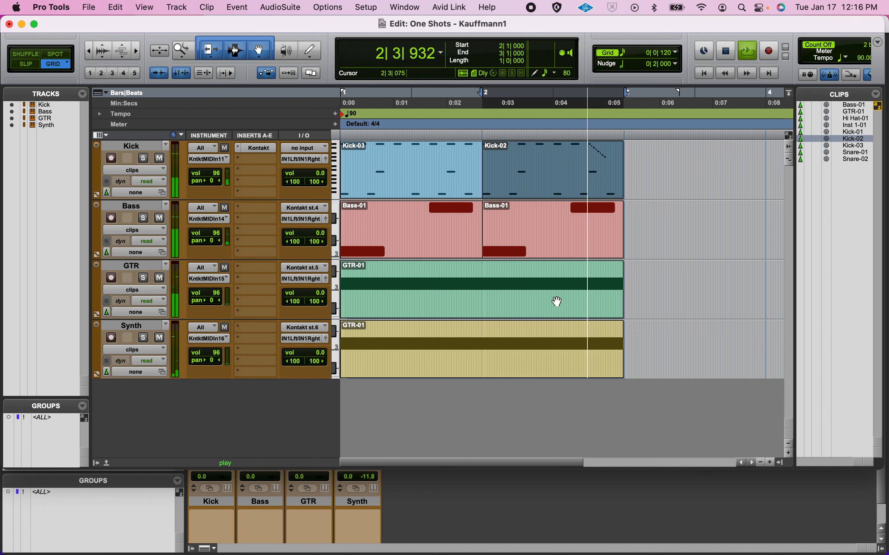
pyautogui.press('space')
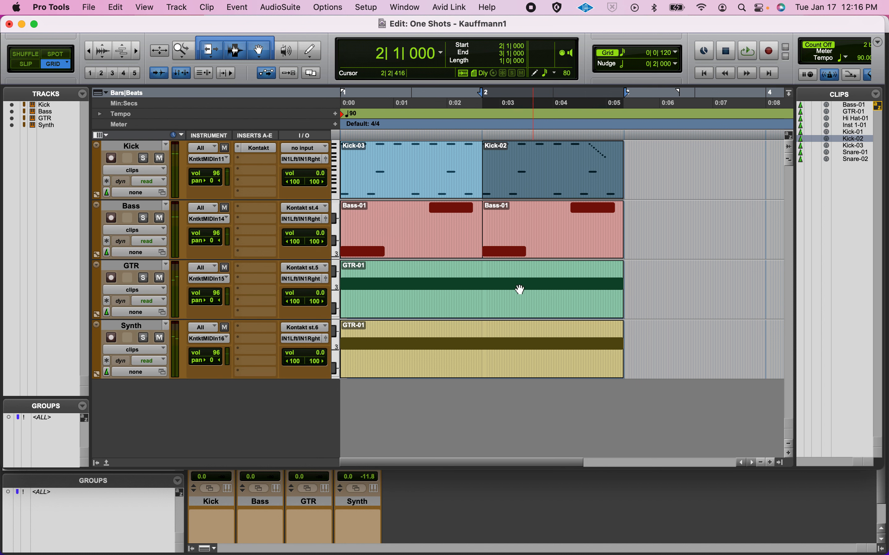